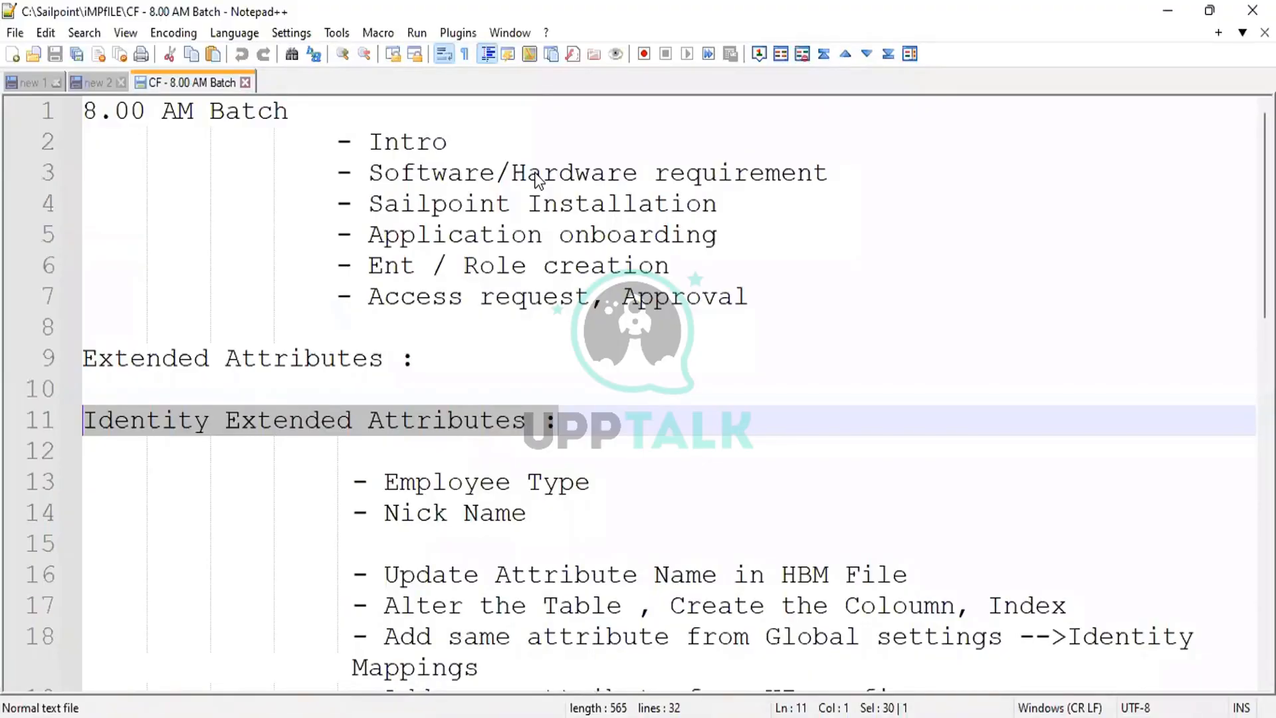
Type the heading 'Application extended attributes :' on line 22 of the notes.
scroll(747, 513, down, 3)
click(529, 173)
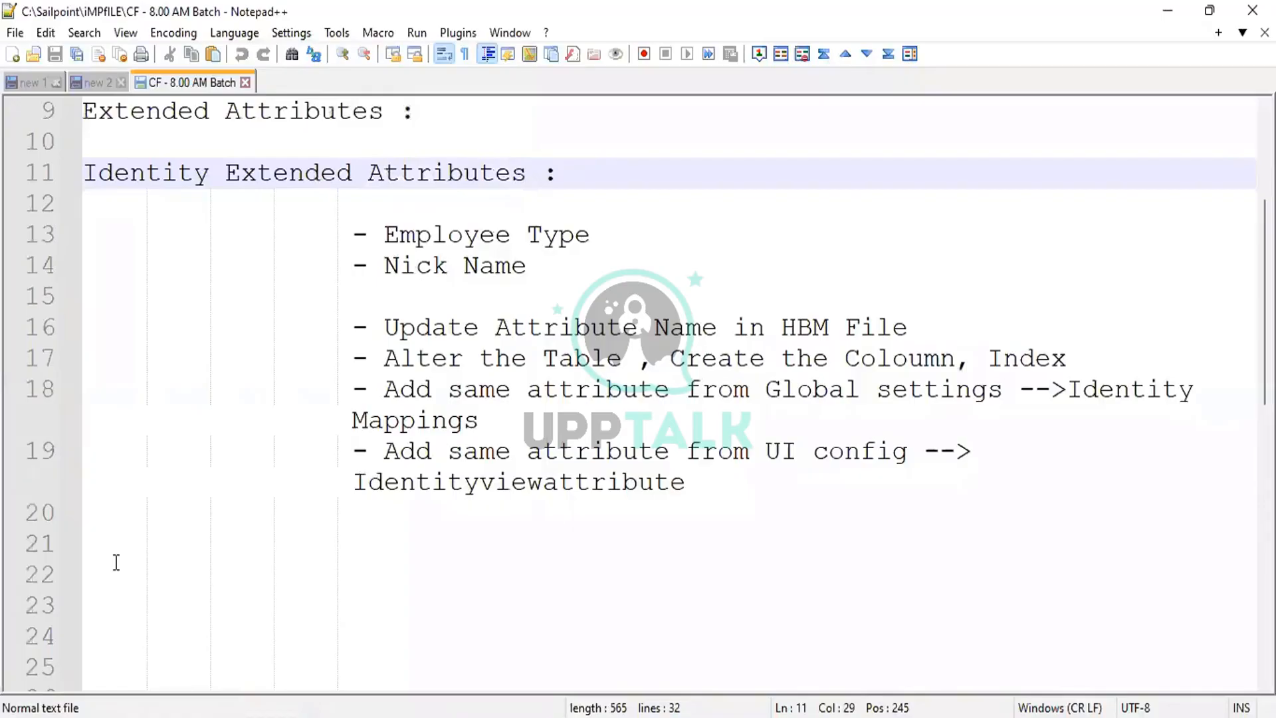
click(116, 562)
text(Application )
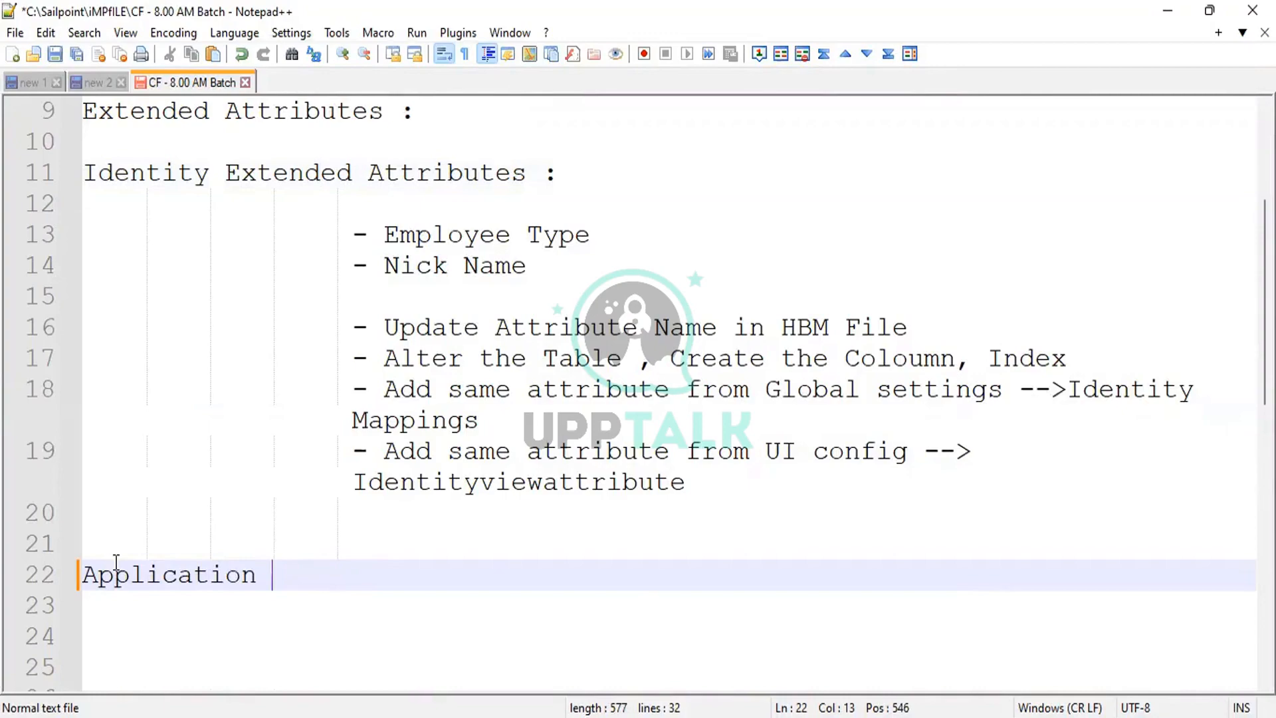
text(extended attr)
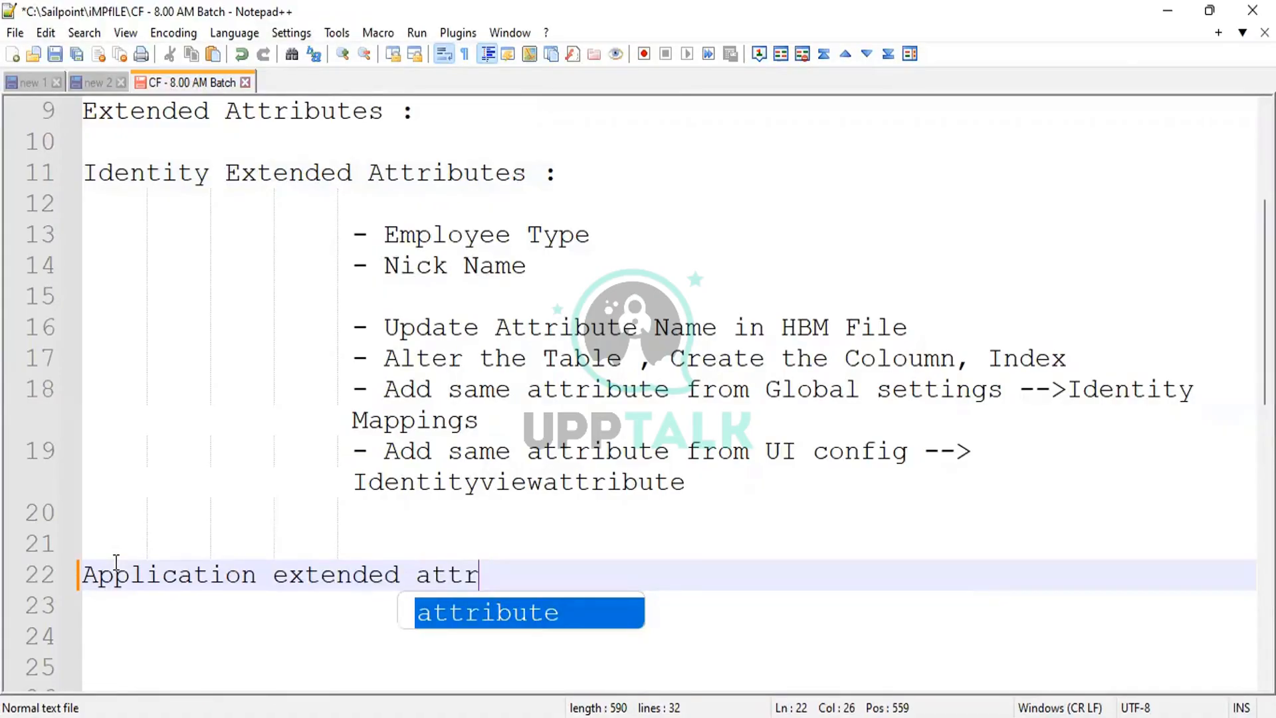
text(ibutes :)
key(Return)
key(Return)
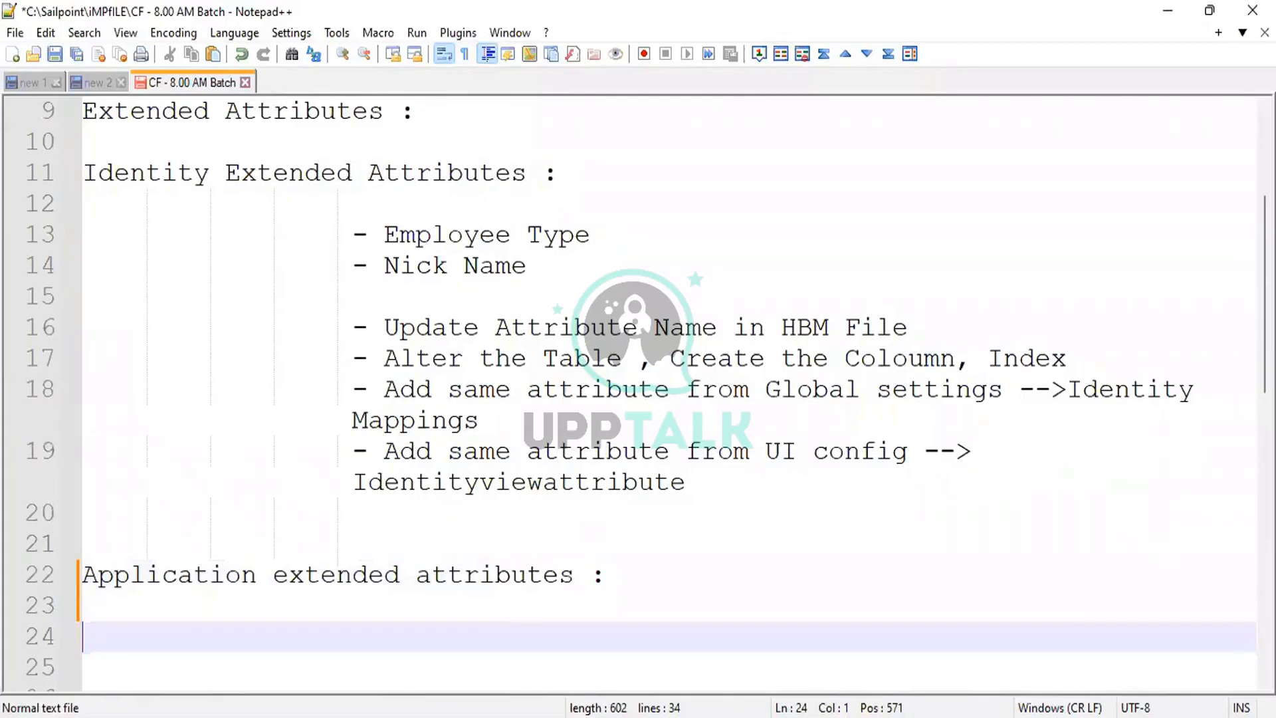
Copy the three steps from lines 16–18 to an indented line 25.
drag(352, 329, 479, 420)
key(ctrl+c)
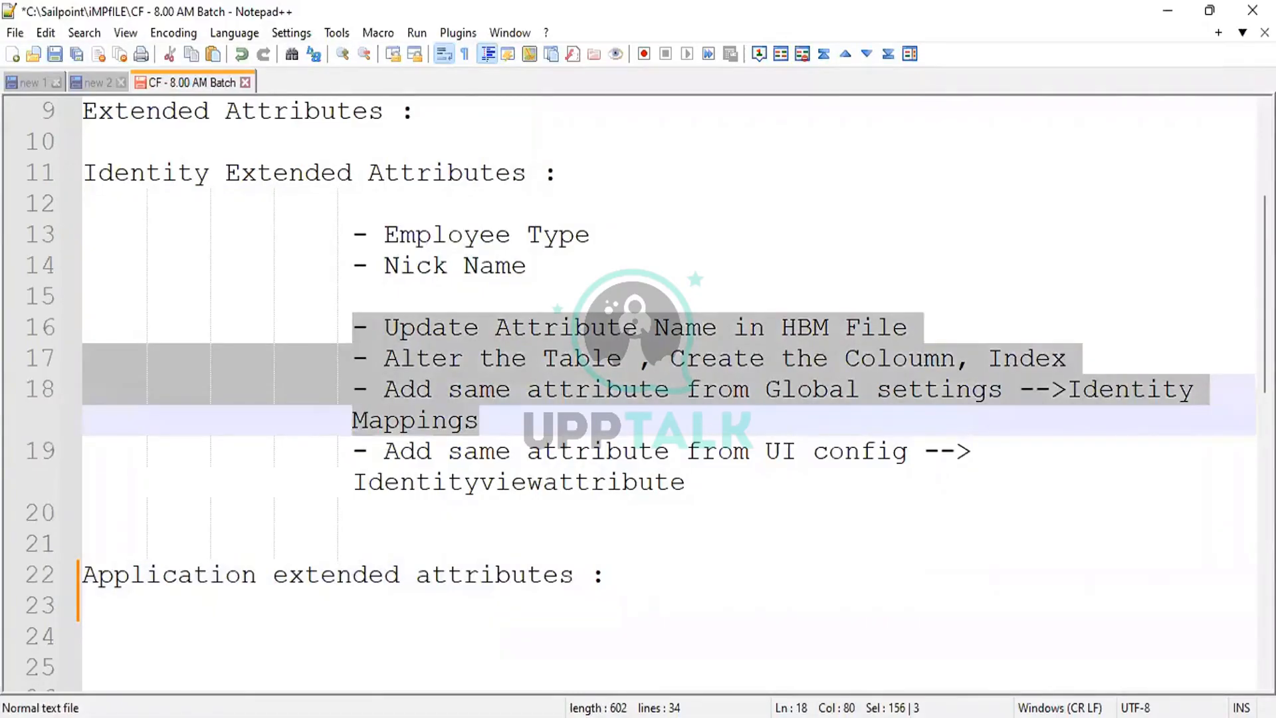
scroll(542, 391, down, 2)
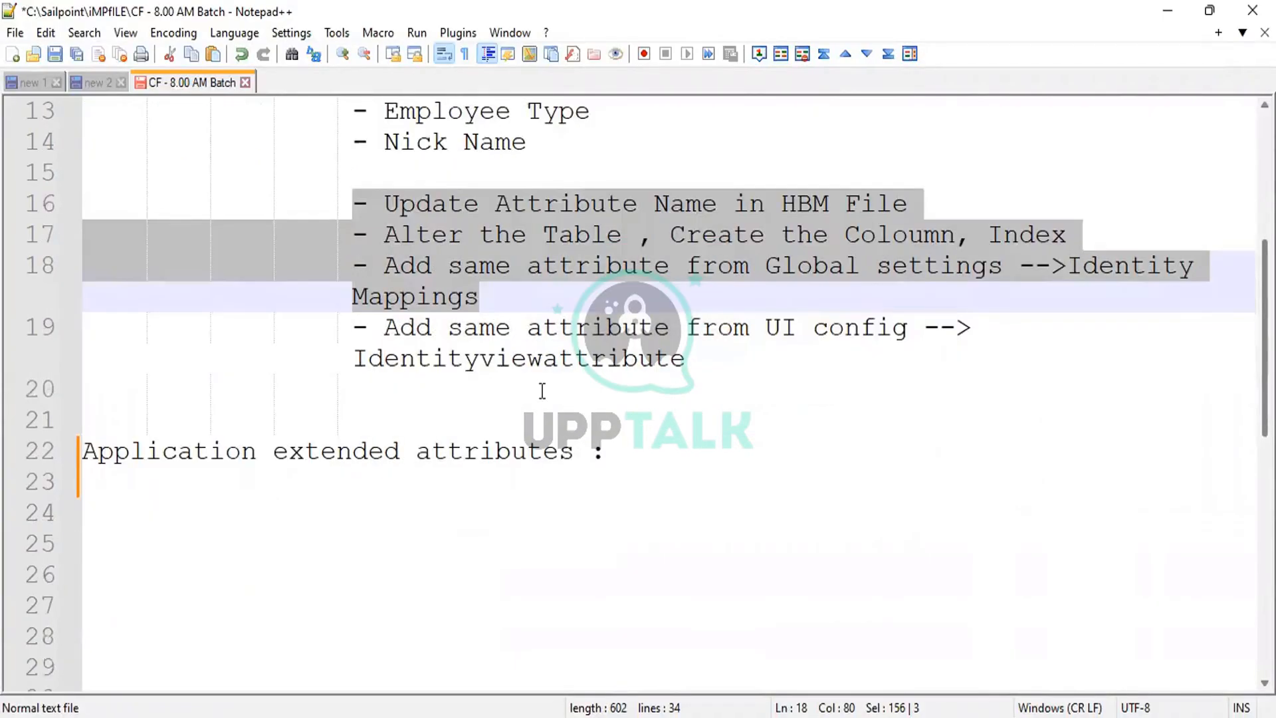
click(449, 554)
key(Tab)
key(Tab)
key(Tab)
key(Tab)
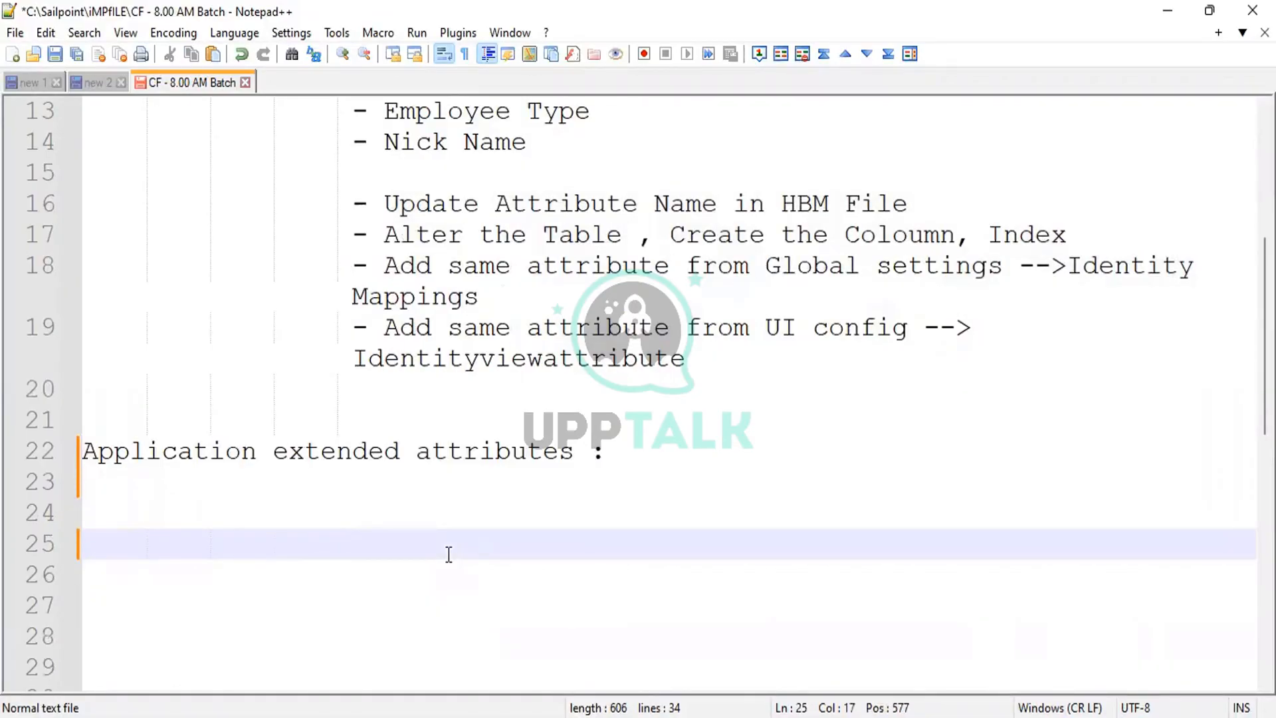
key(ctrl+v)
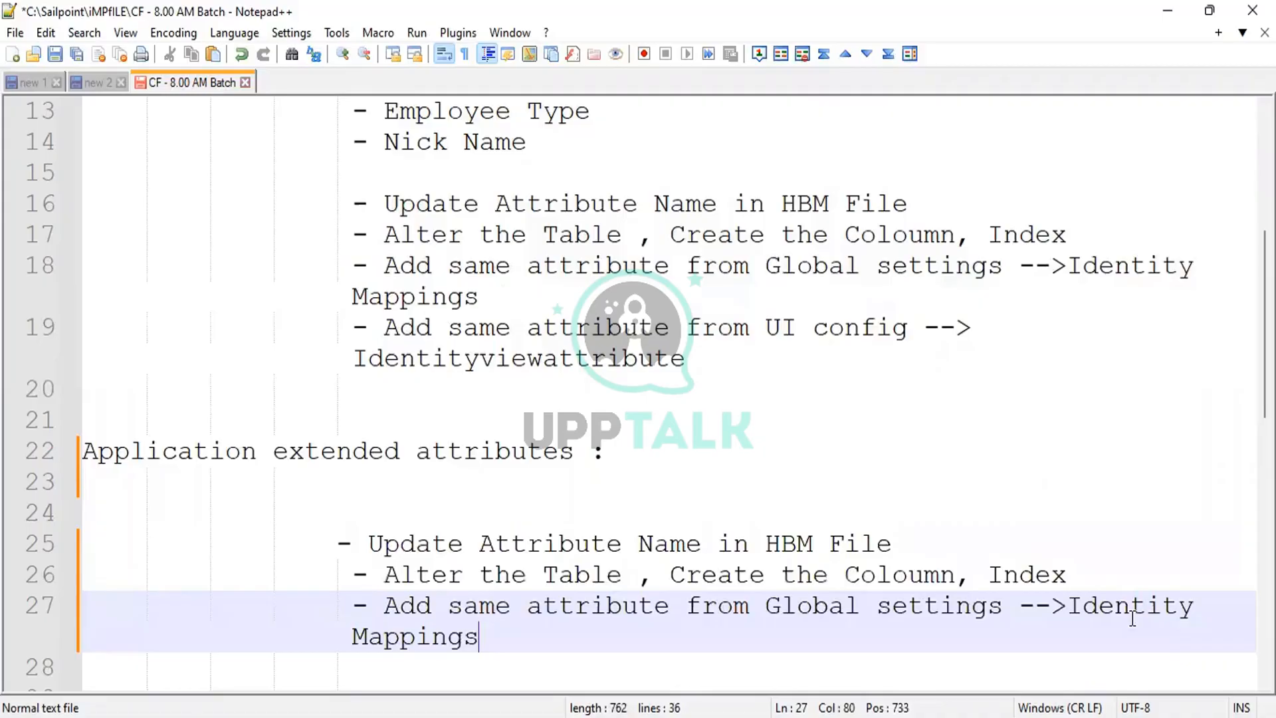
In the pasted steps, replace 'Identity' with 'Application' and 'Mappings' with 'Attributes'.
double_click(1133, 618)
text(Applicat)
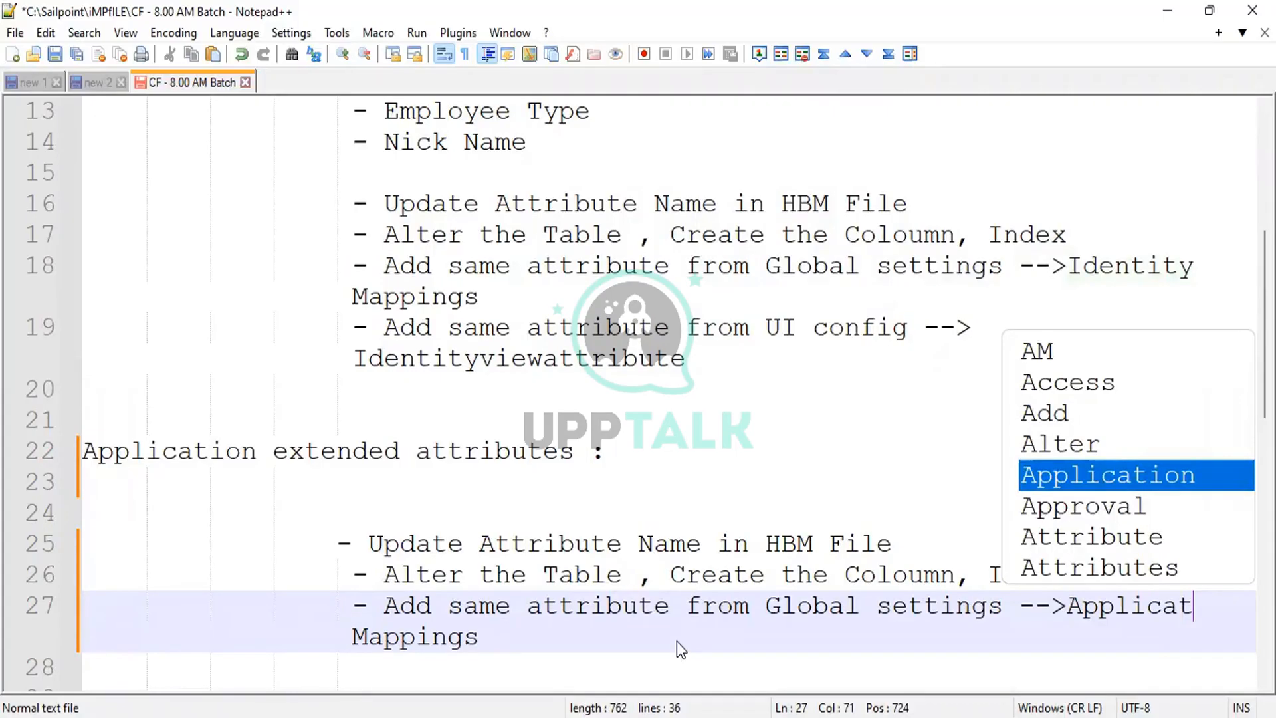
text(i)
key(Return)
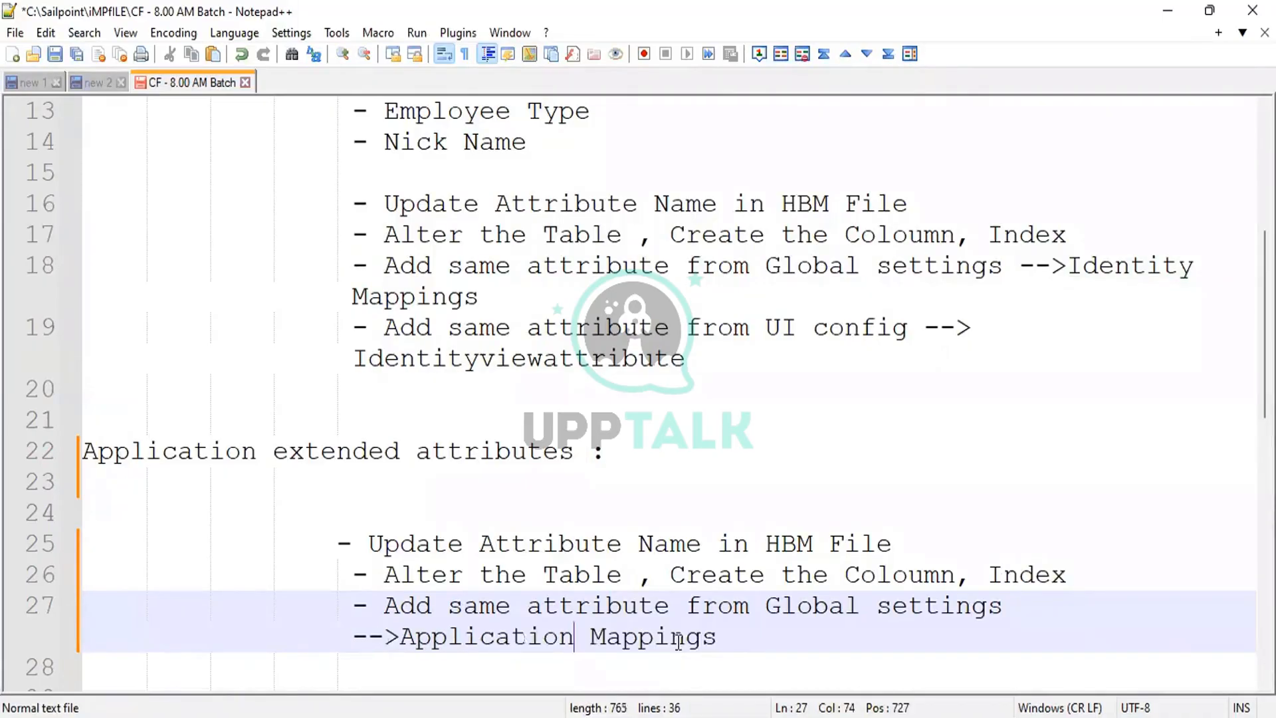
double_click(678, 642)
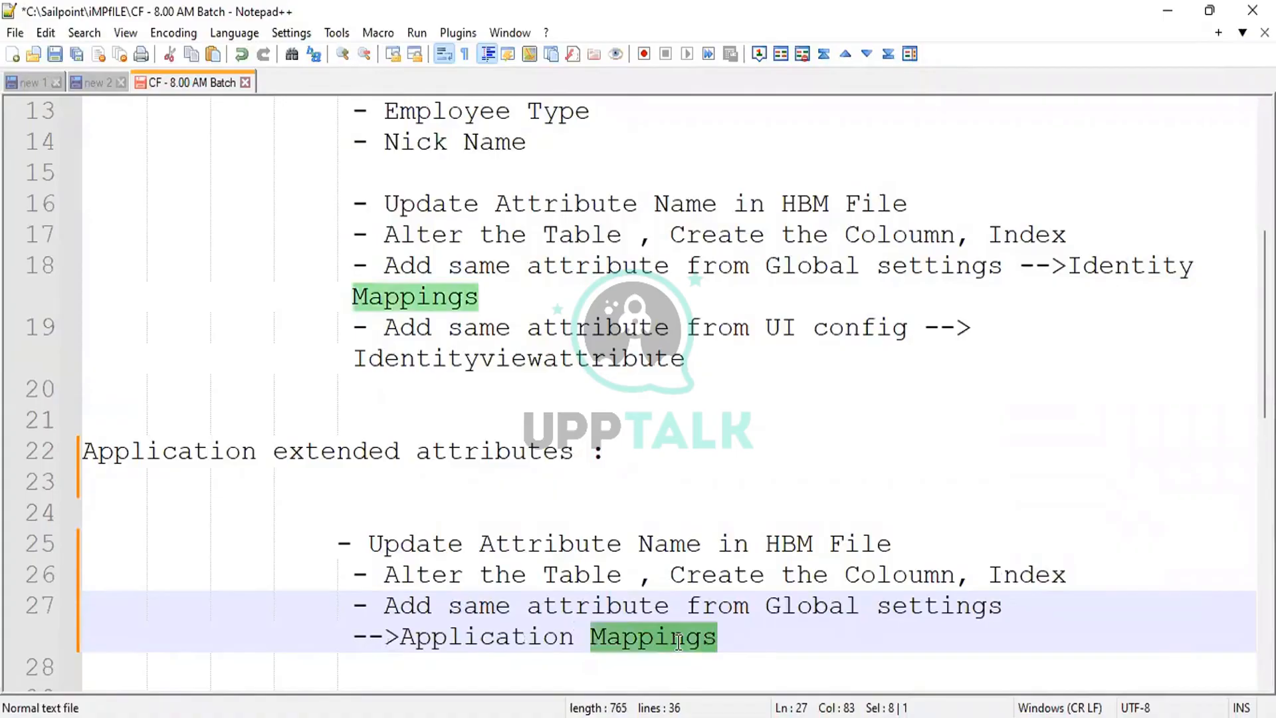
text(Attributes)
click(565, 606)
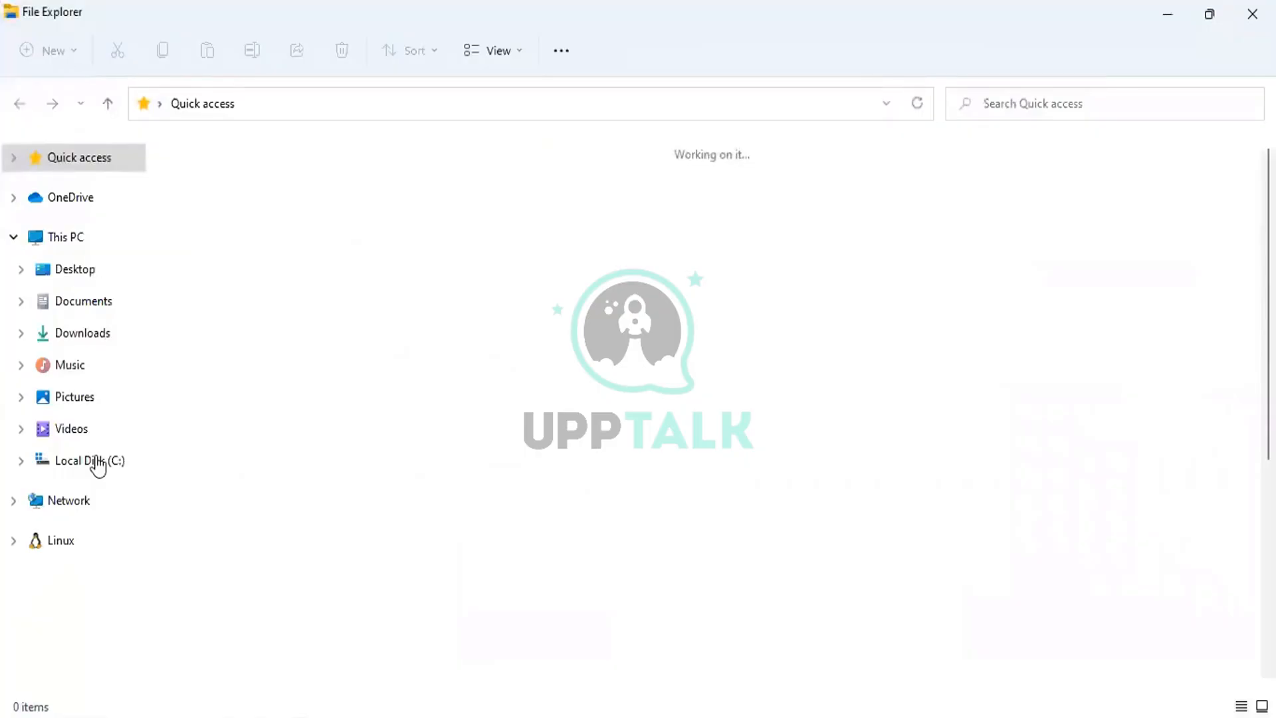
Navigate from Local Disk (C:) to identityiq's WEB-INF\classes\sailpoint\object folder.
click(93, 461)
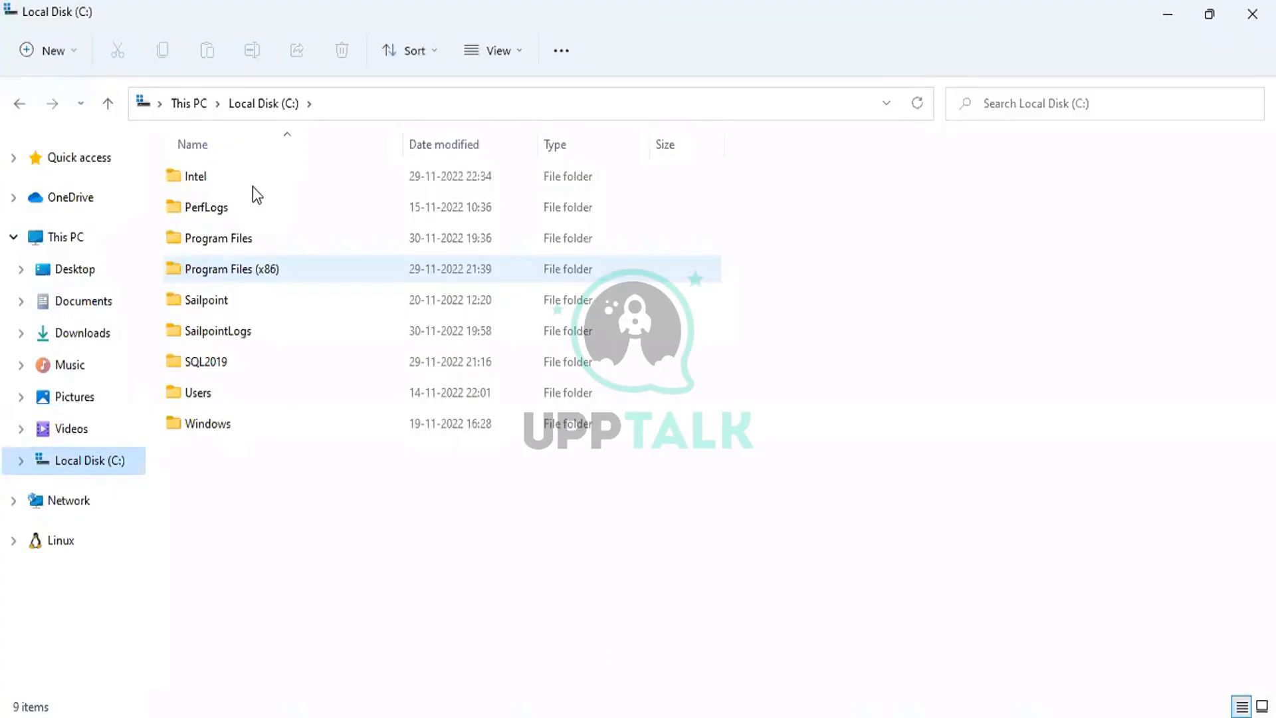
key(alt+Left)
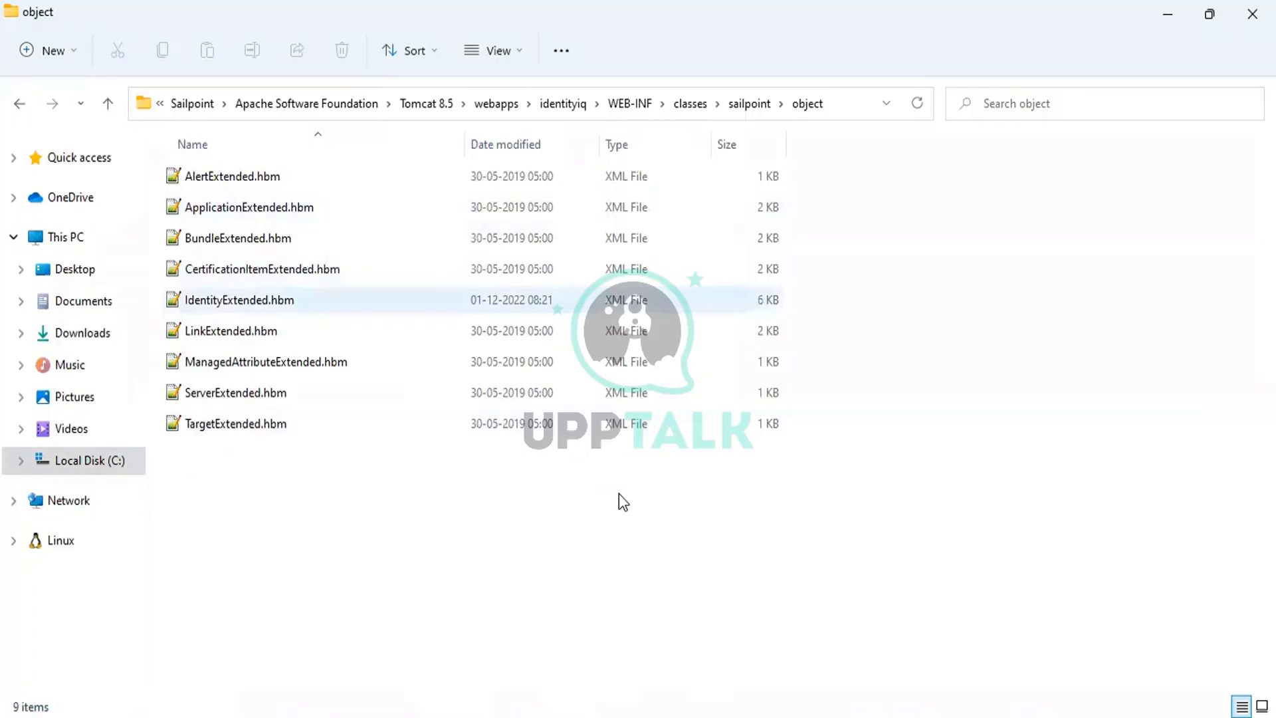
key(space)
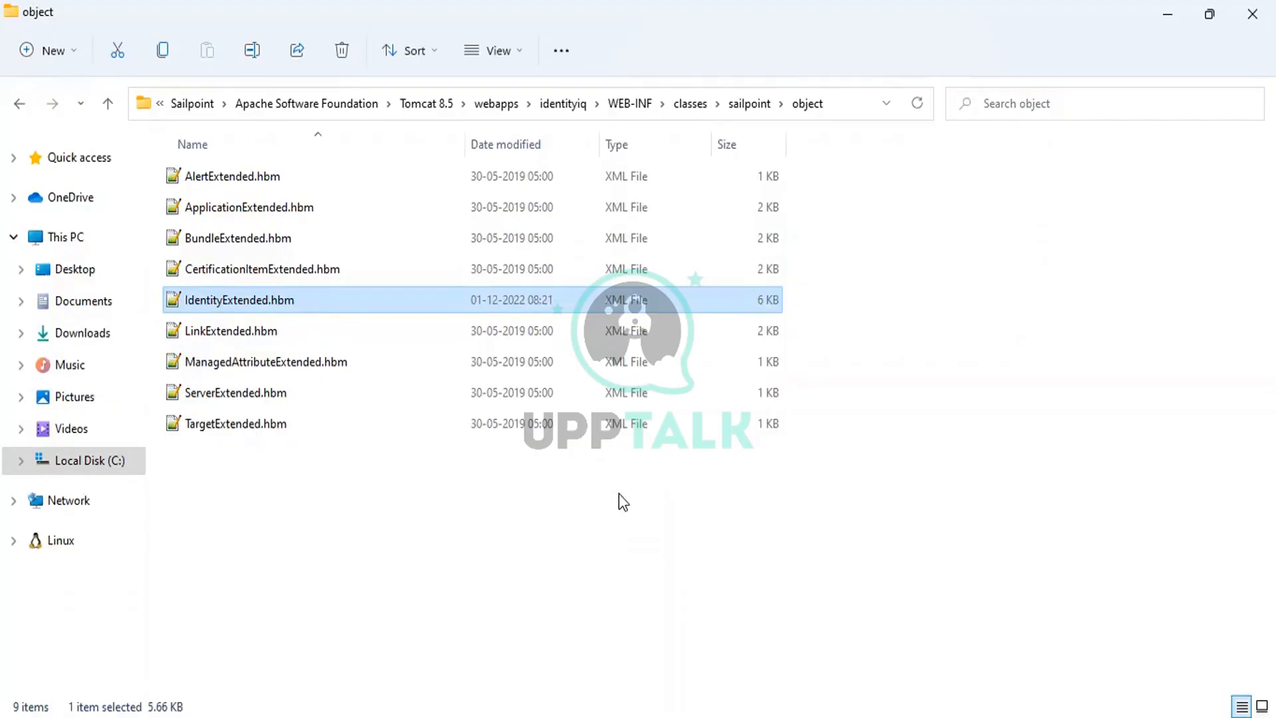
Open ApplicationExtended.hbm from its right-click menu.
click(253, 211)
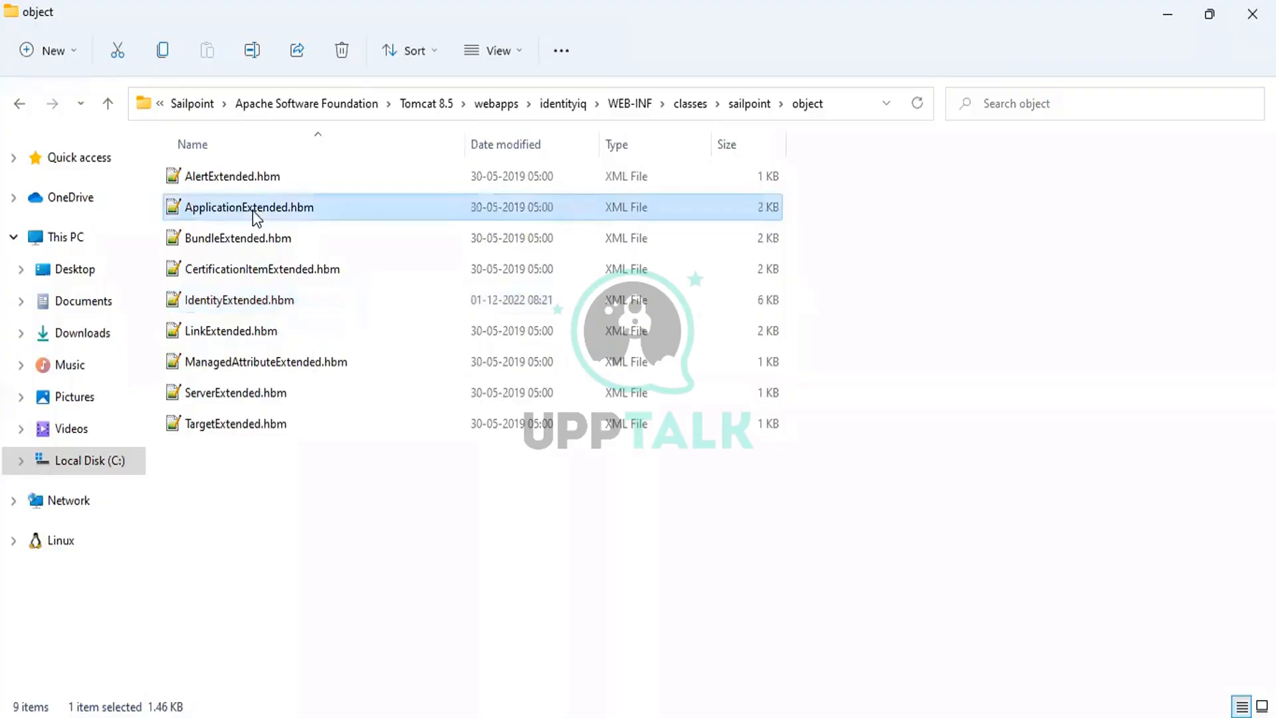
right_click(252, 210)
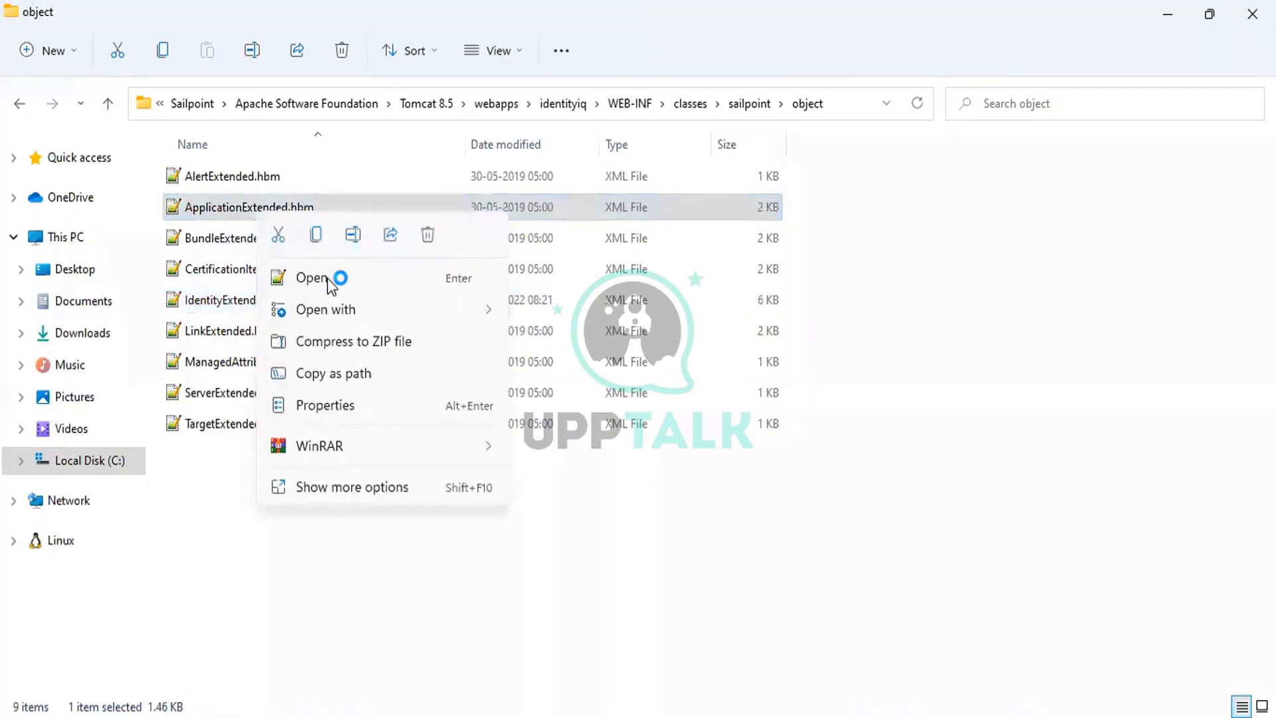
click(327, 279)
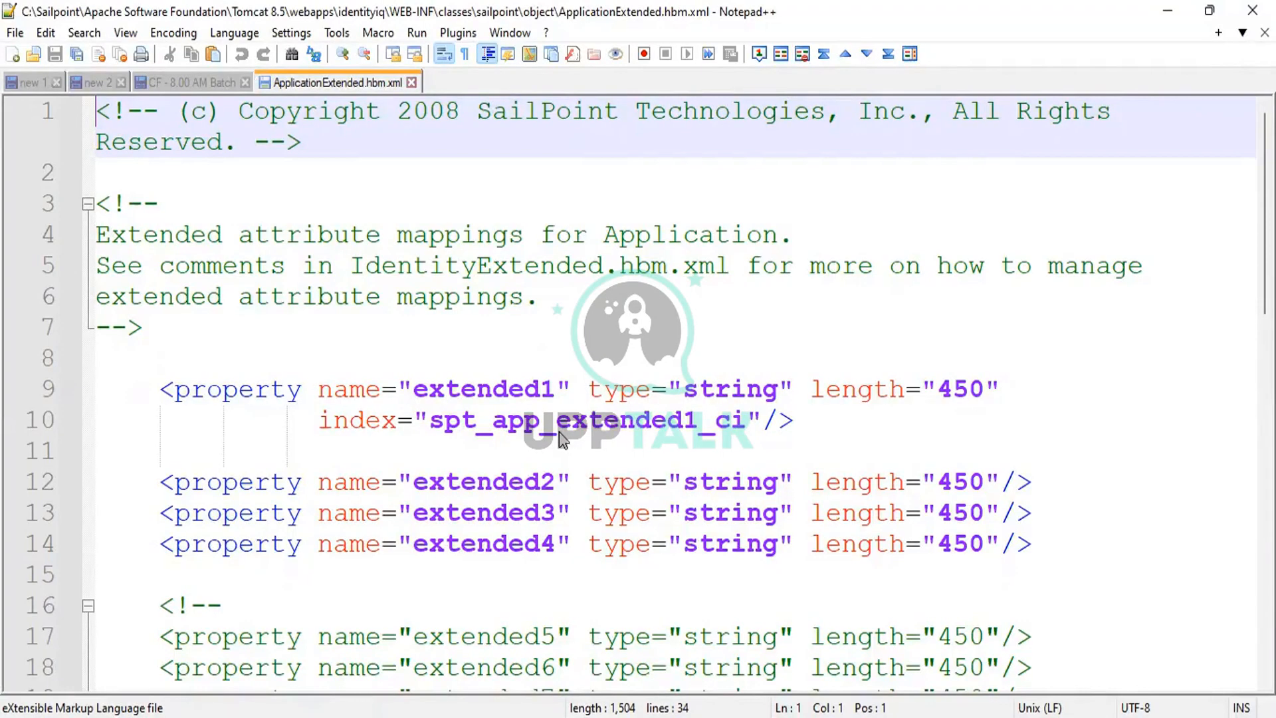
Select the extended1 name on line 9, then move into its index value on line 10.
drag(413, 389, 539, 389)
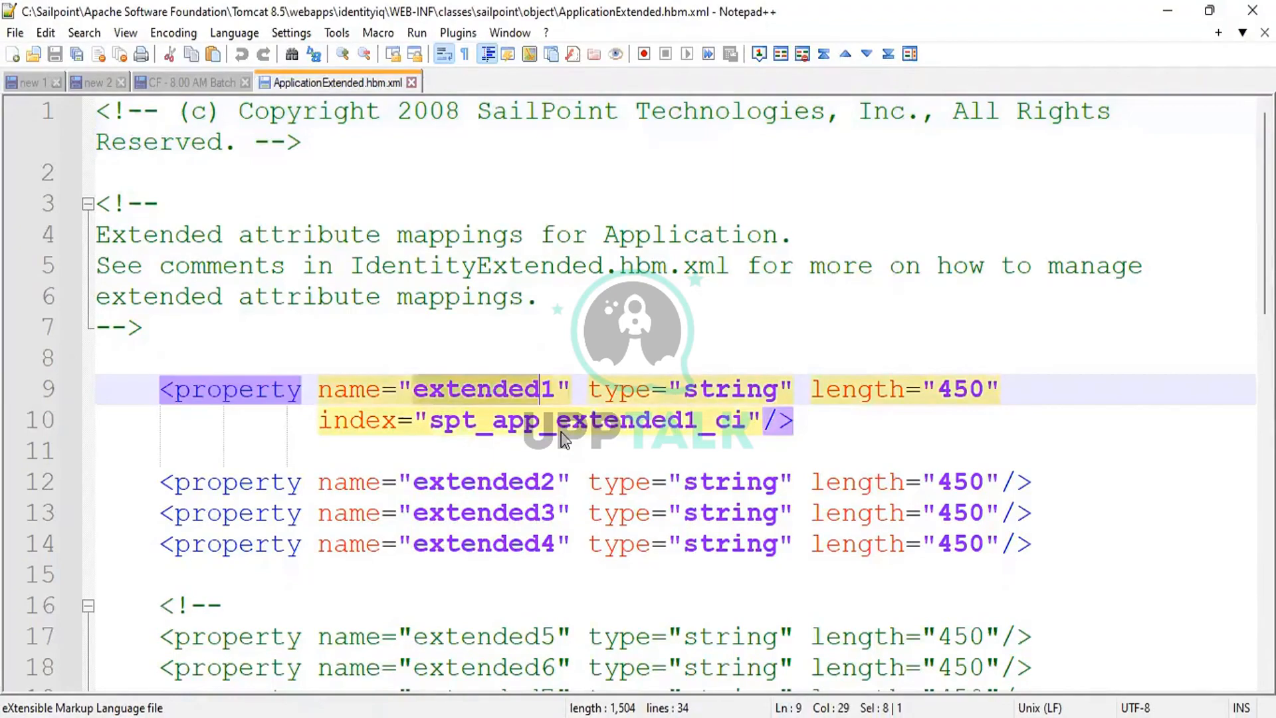
key(shift+Right)
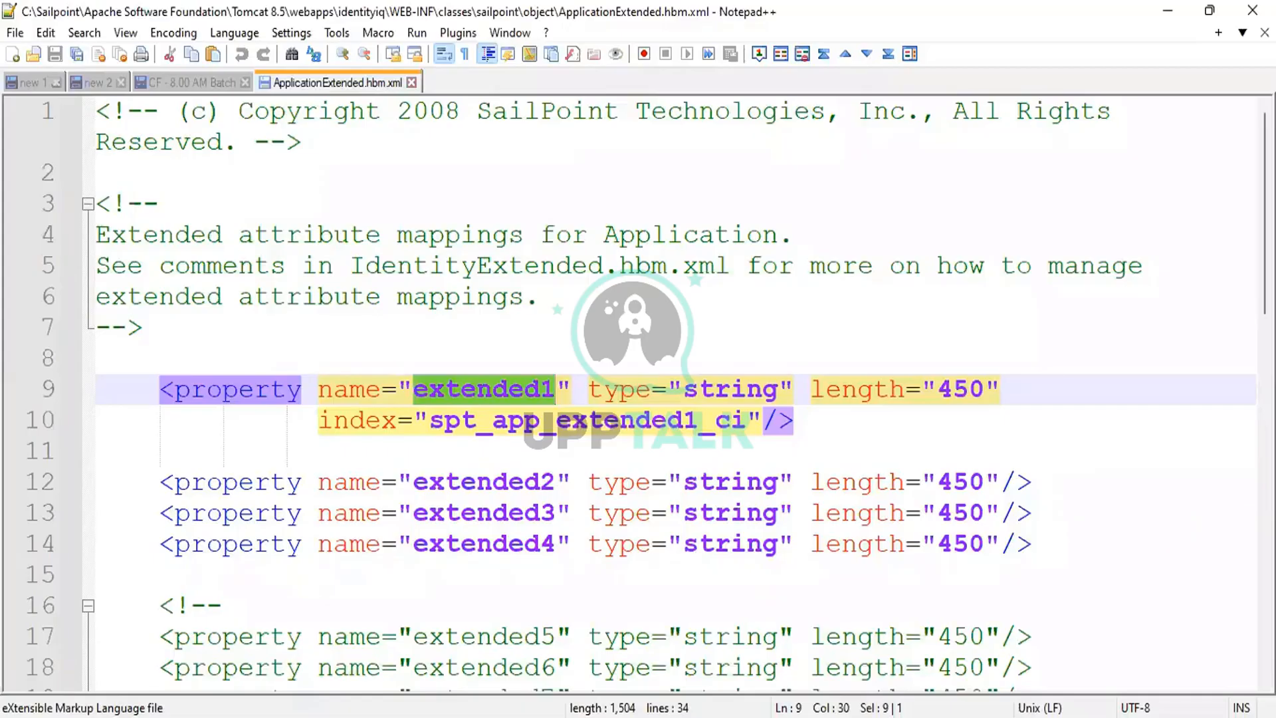
click(435, 423)
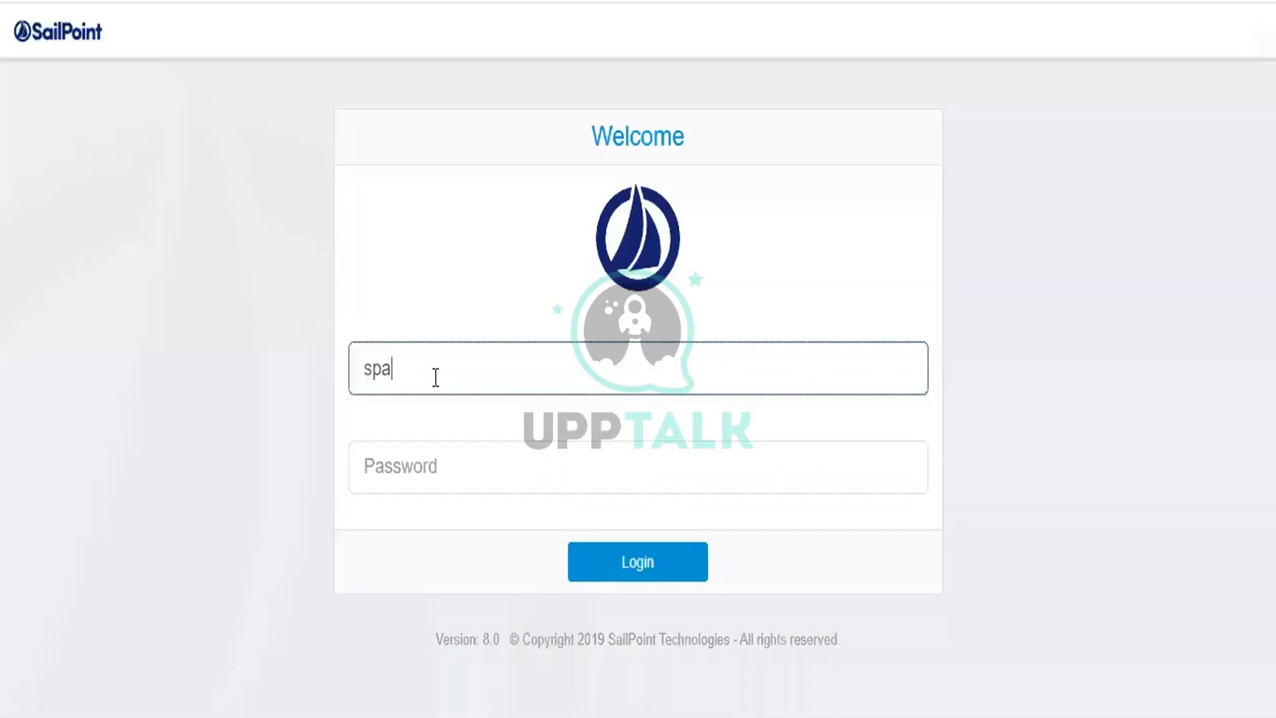
Log into SailPoint IdentityIQ with the administrator username and password.
text(dmin)
key(Tab)
text(a)
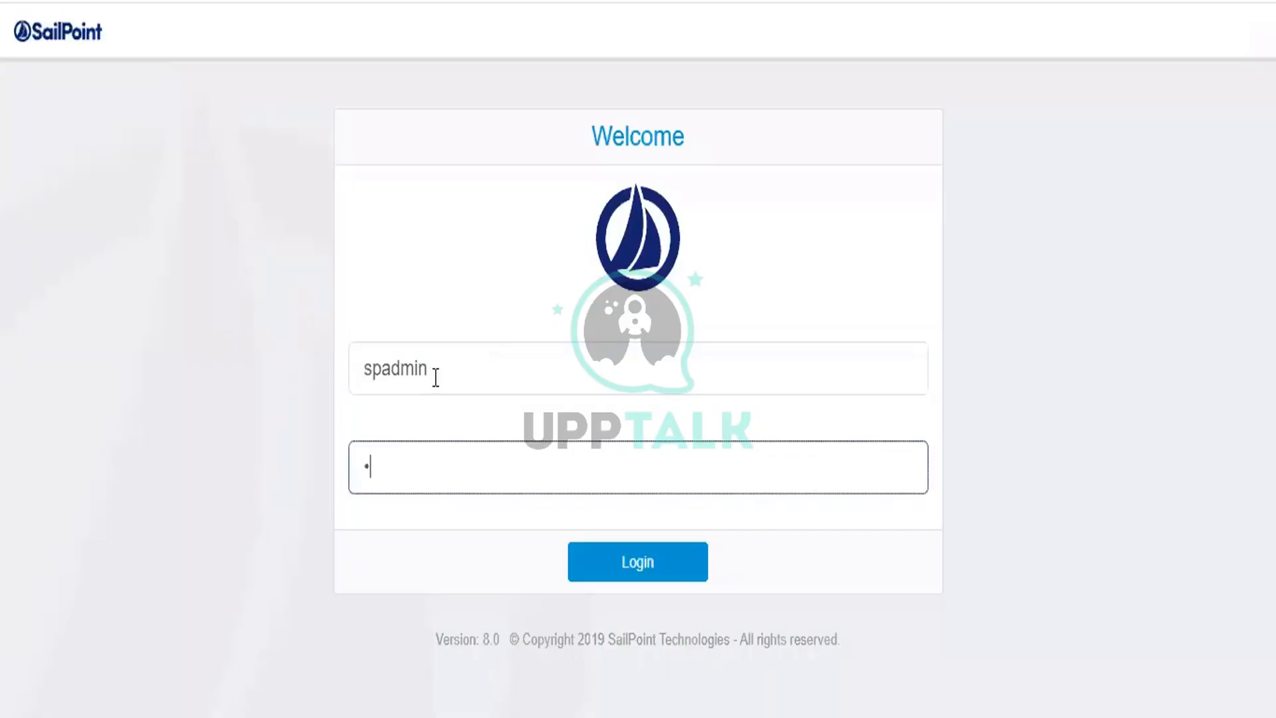
text(dmin)
key(Return)
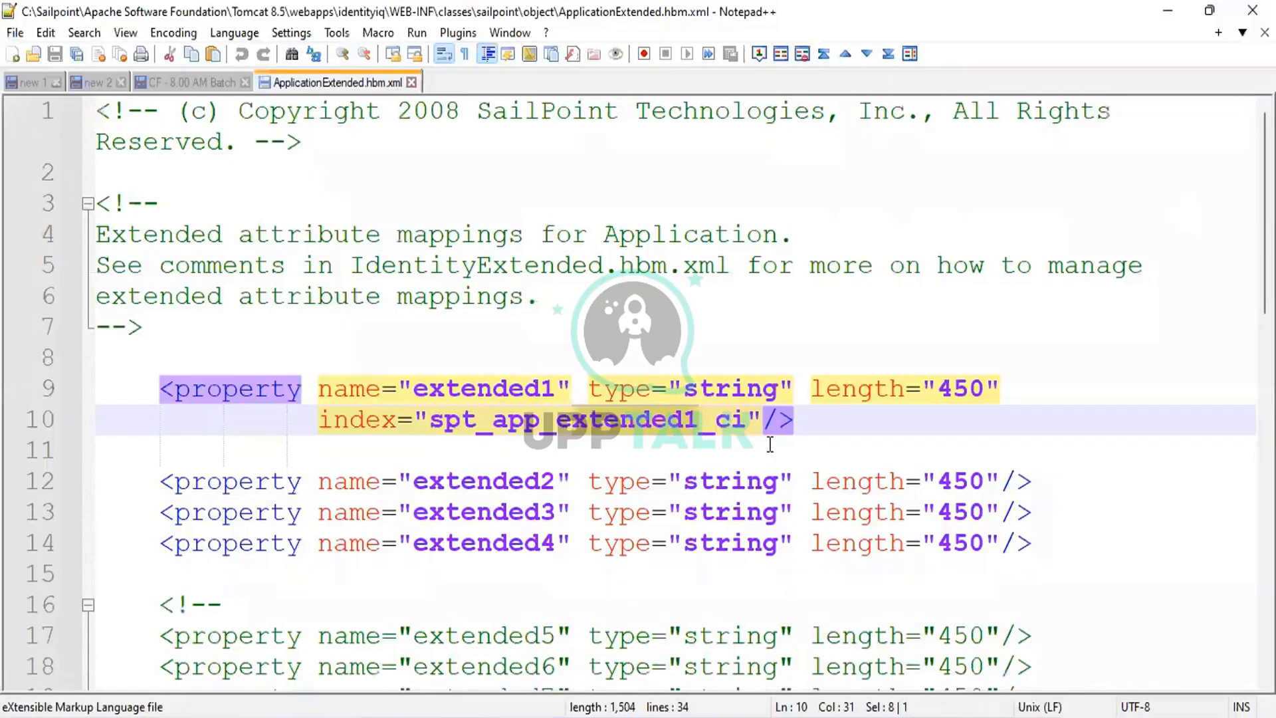
Add '- GUI Number' and '- GPN' lines to the 'CF - 8.00 AM Batch' notes.
key(ctrl+Tab)
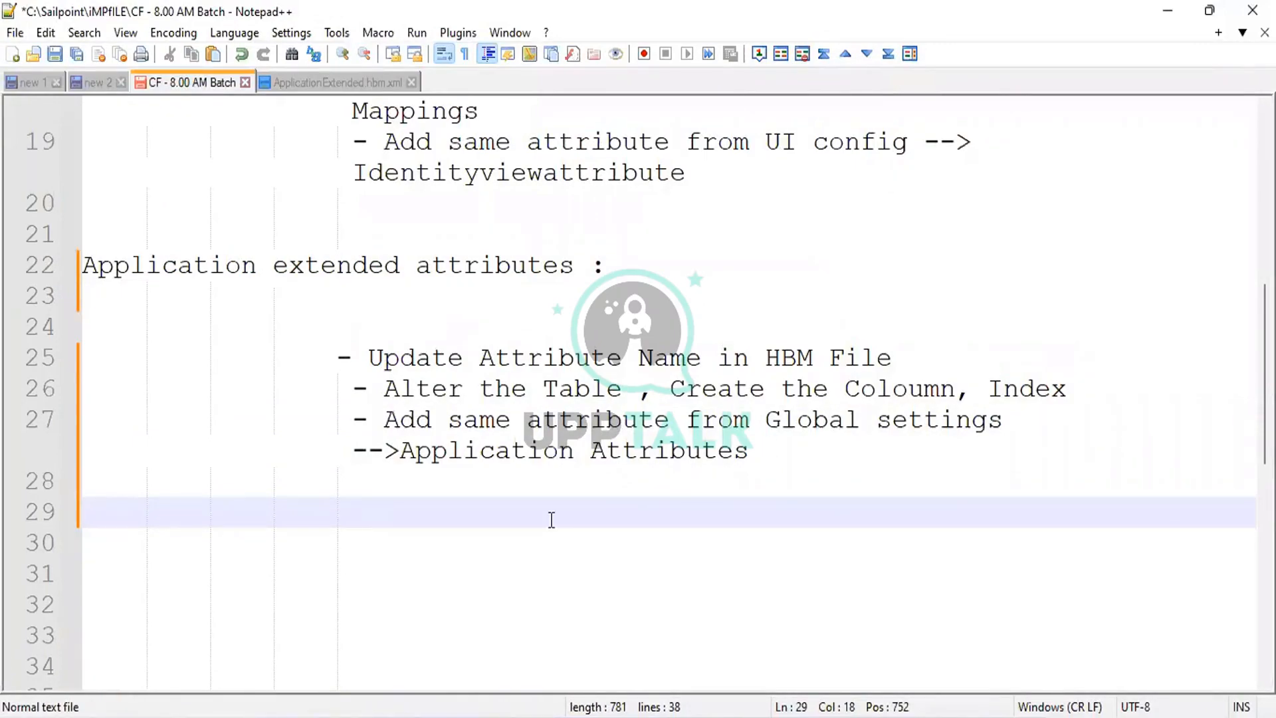
text(GUI Number)
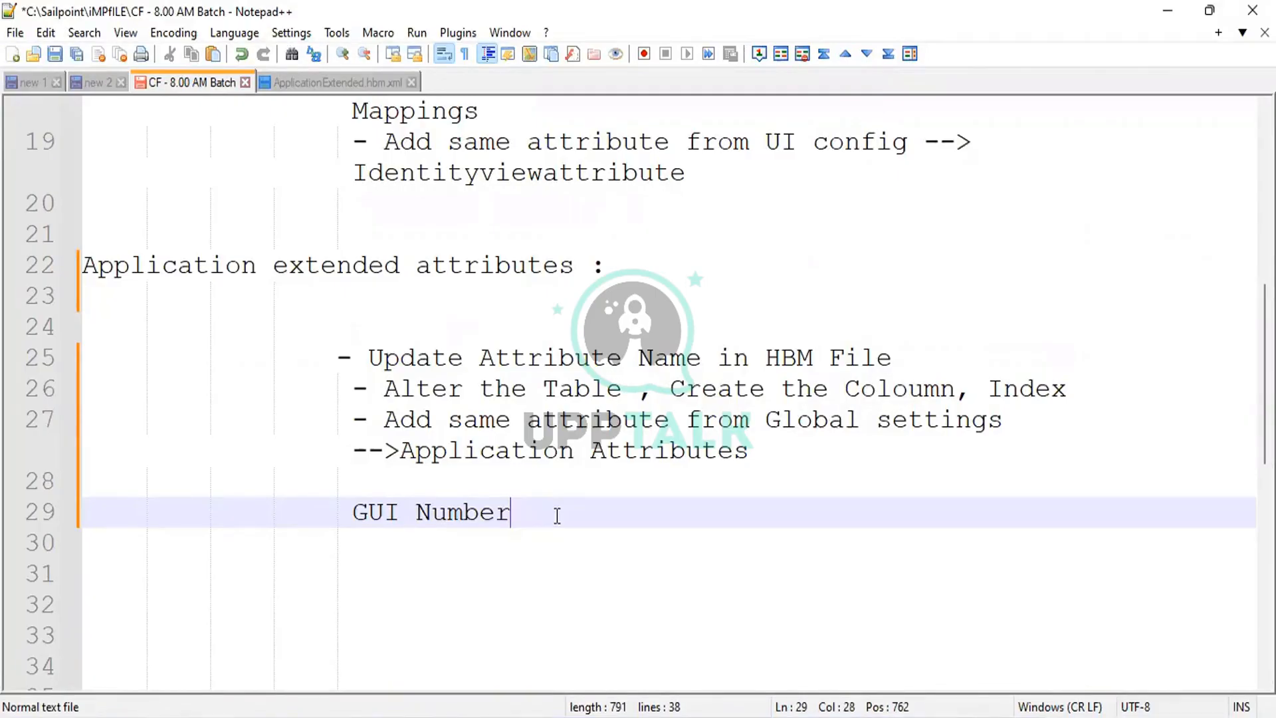
key(Home)
text(-)
key(End)
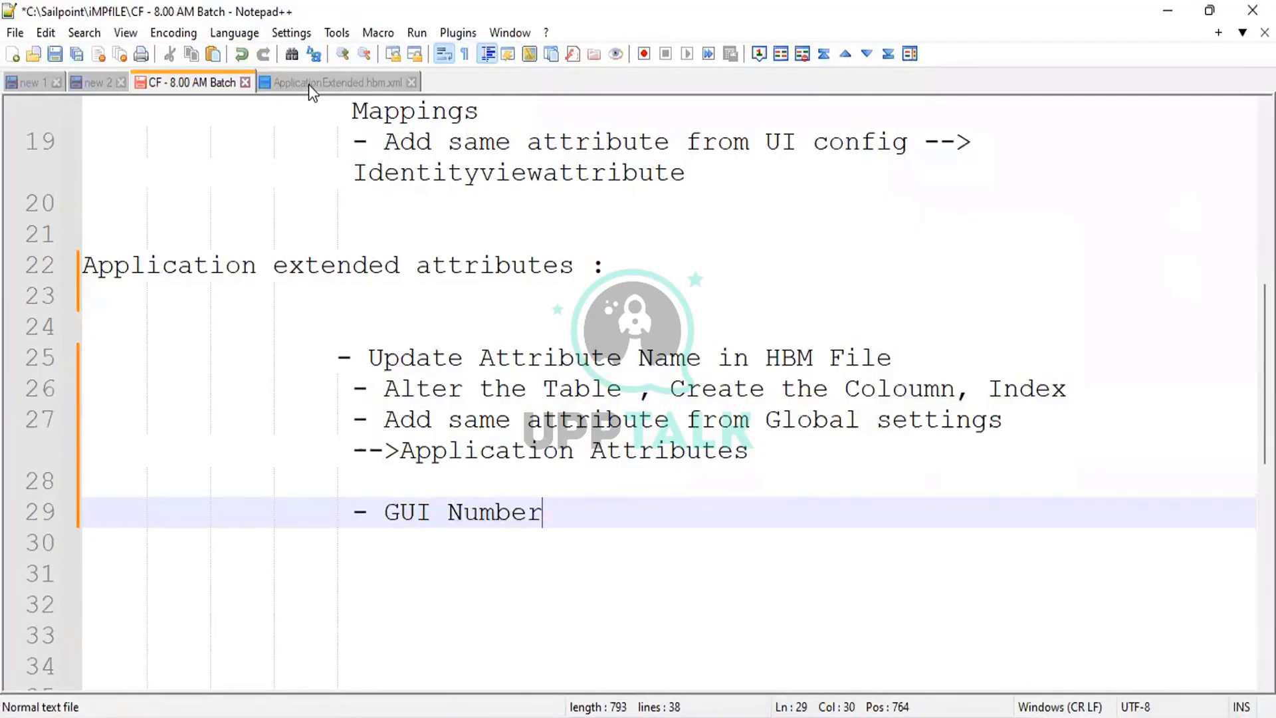
key(Return)
text(- GPN)
key(Up)
key(End)
key(ctrl+shift+Left)
key(ctrl+shift+Left)
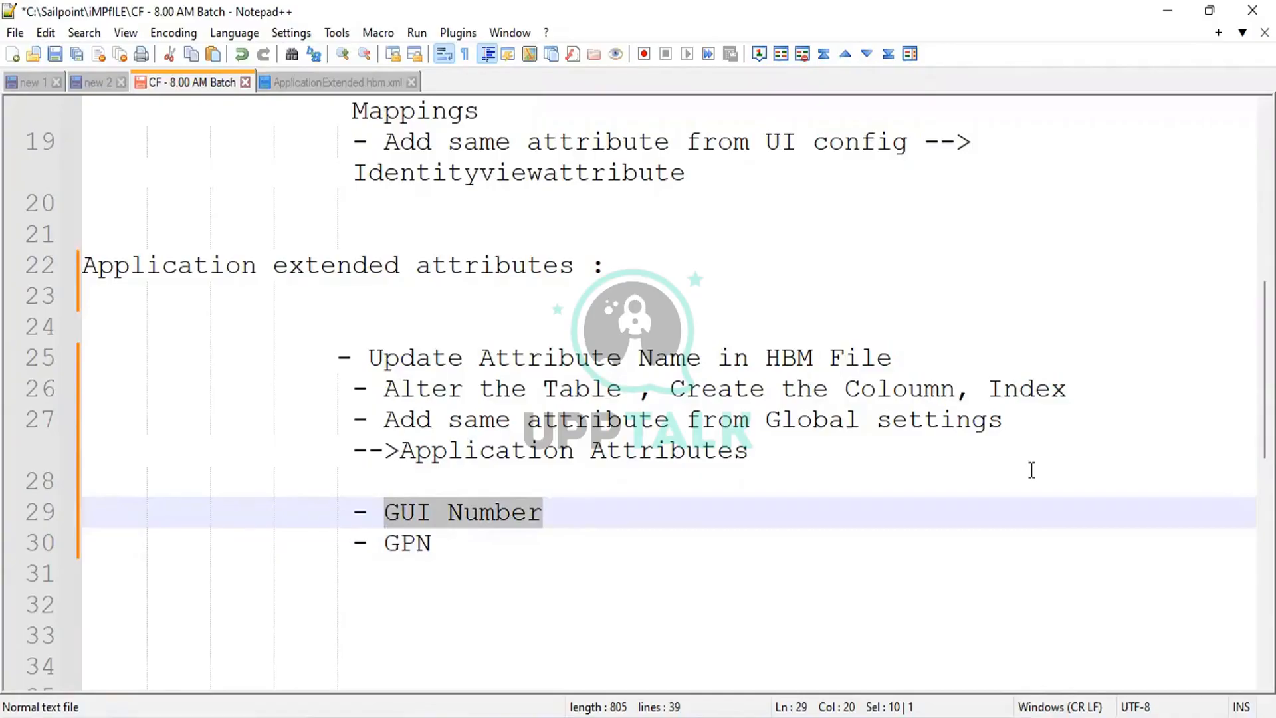
key(ctrl+Tab)
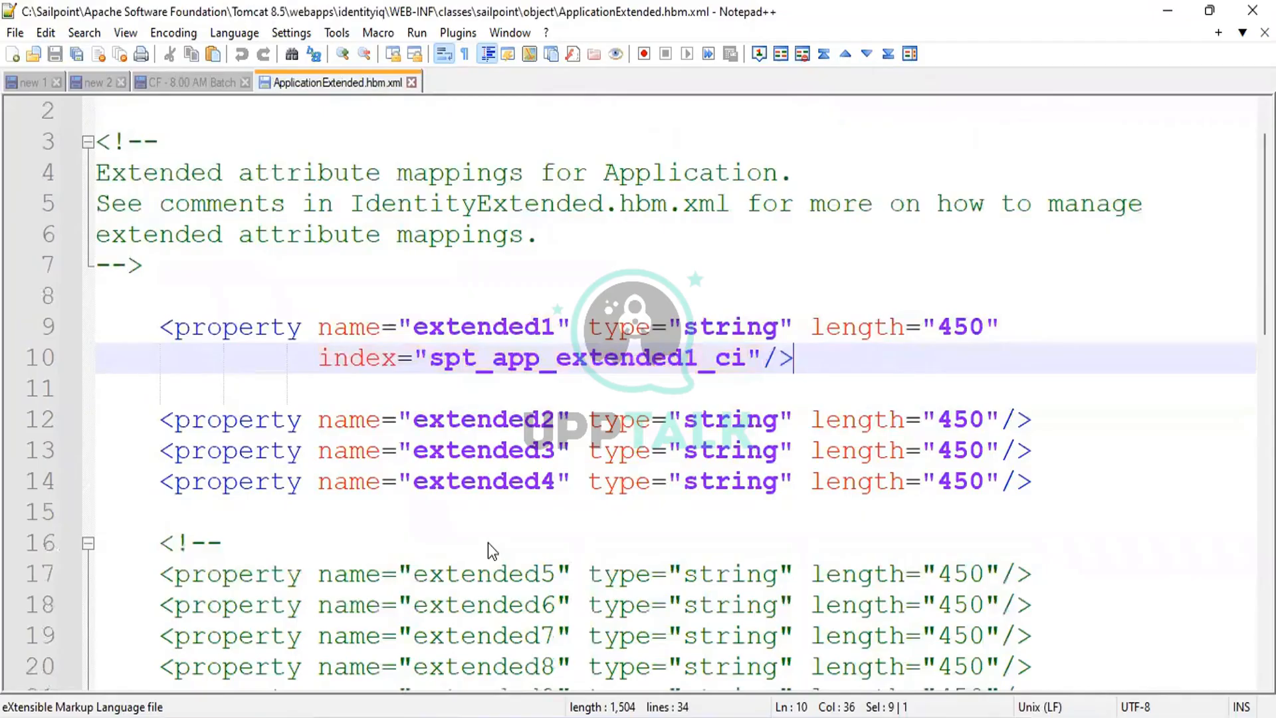
Paste a new indexed property block after extended4 and start its name with 'C'.
key(Down)
key(Down)
key(Down)
key(Down)
key(End)
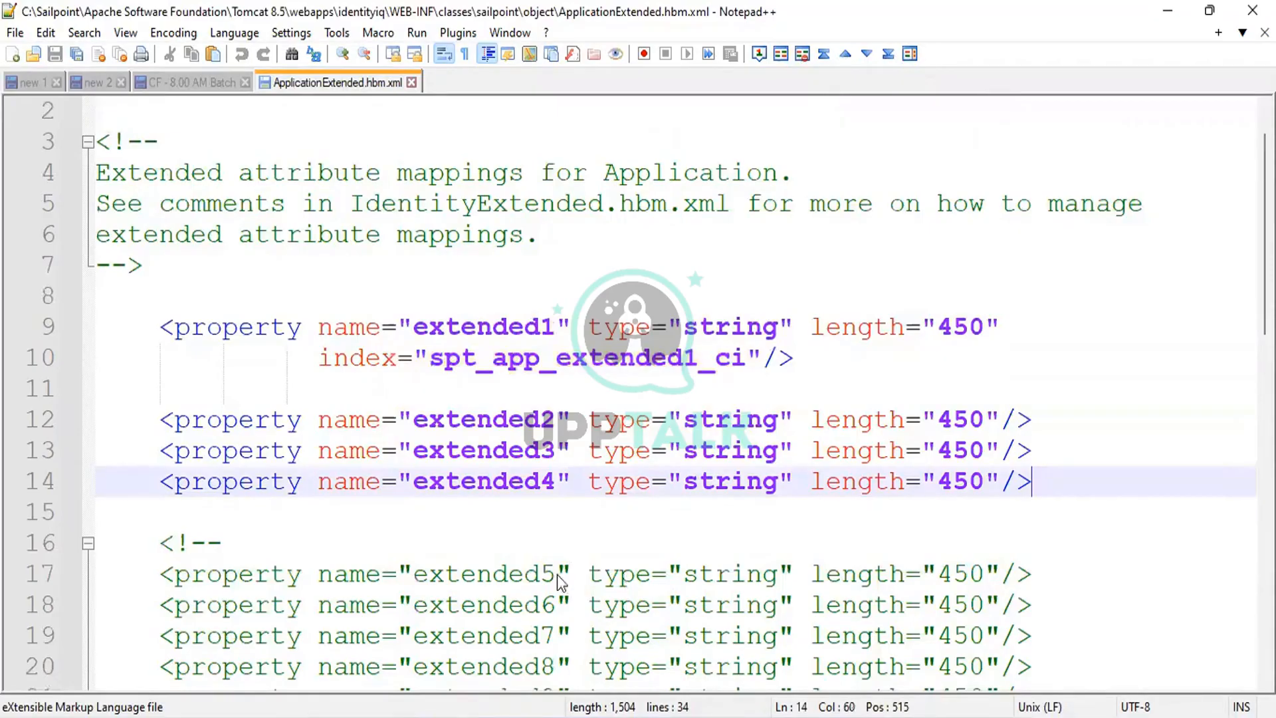
text(<property name="" type="string" length="450" 			index="spt_app_extended1_ci"/>)
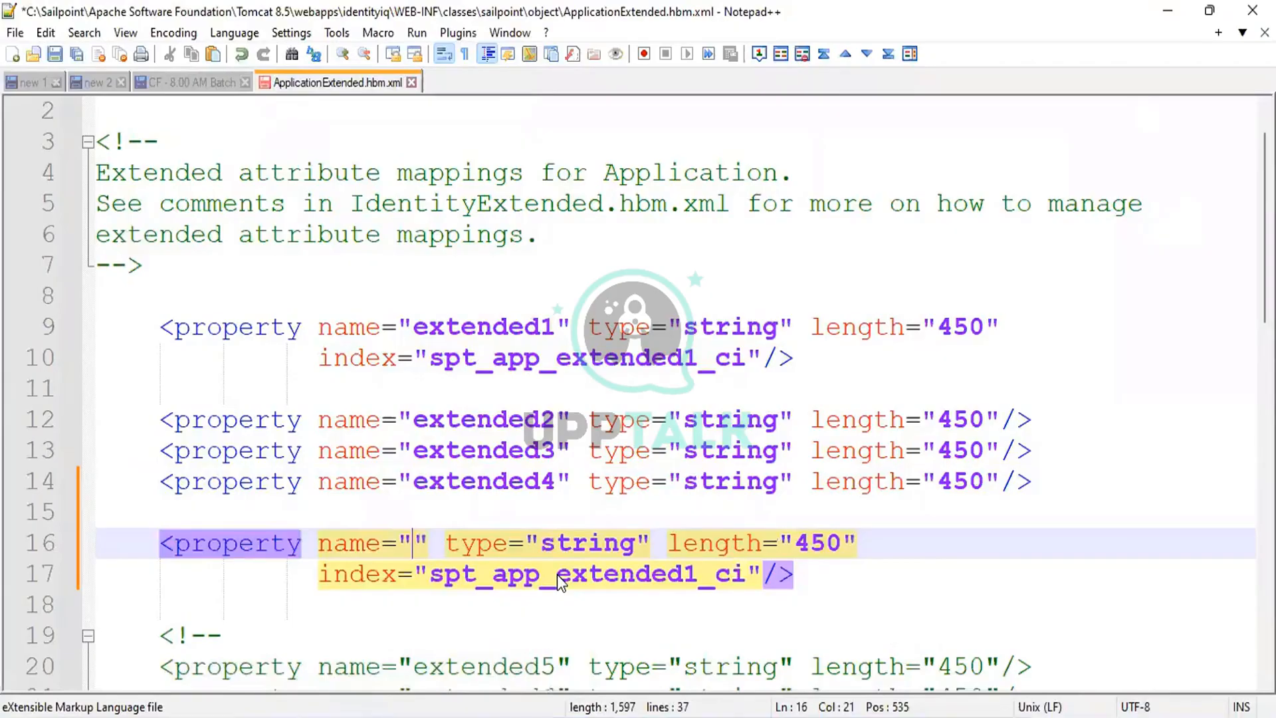
key(ctrl+Tab)
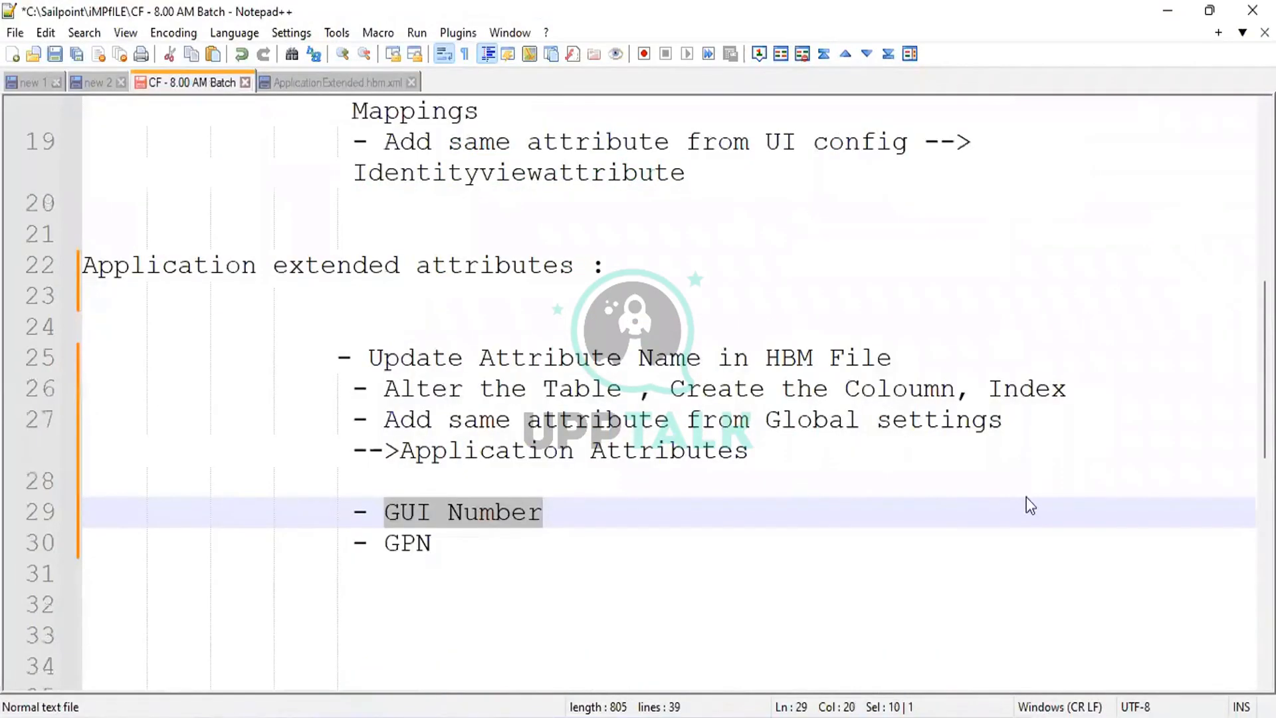
key(ctrl+Tab)
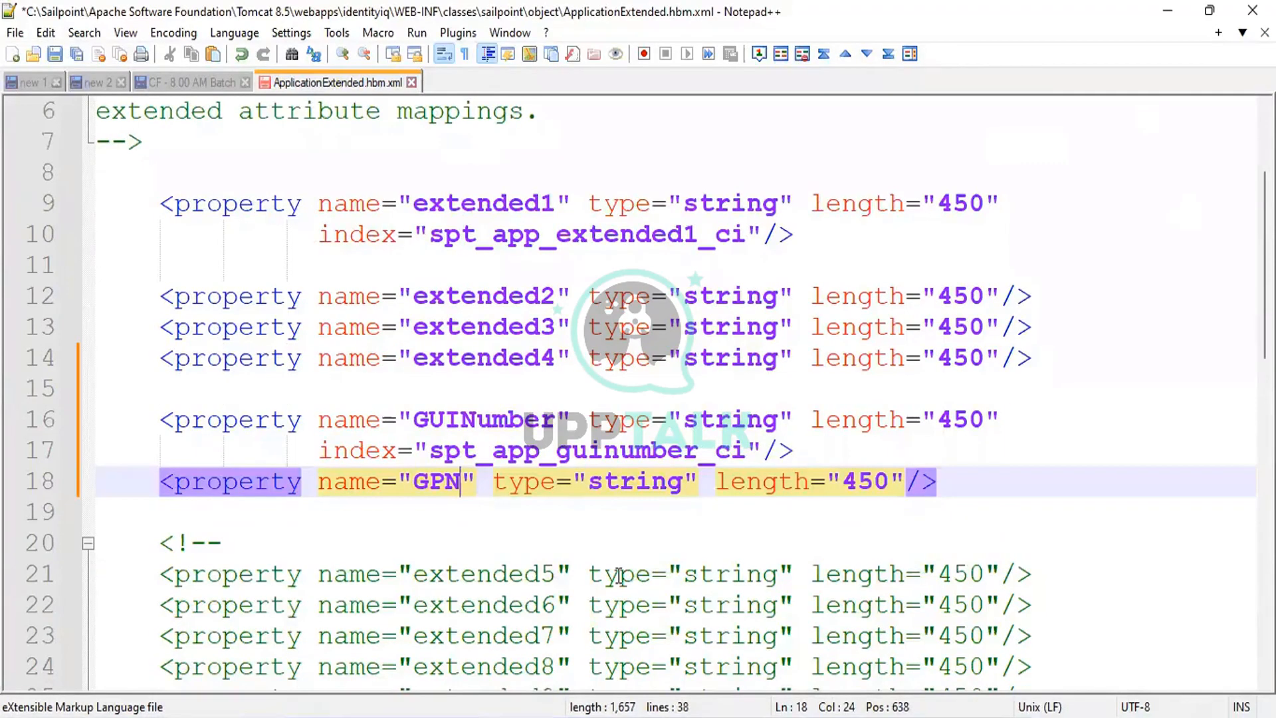
key(BackSpace)
key(BackSpace)
key(BackSpace)
text(C)
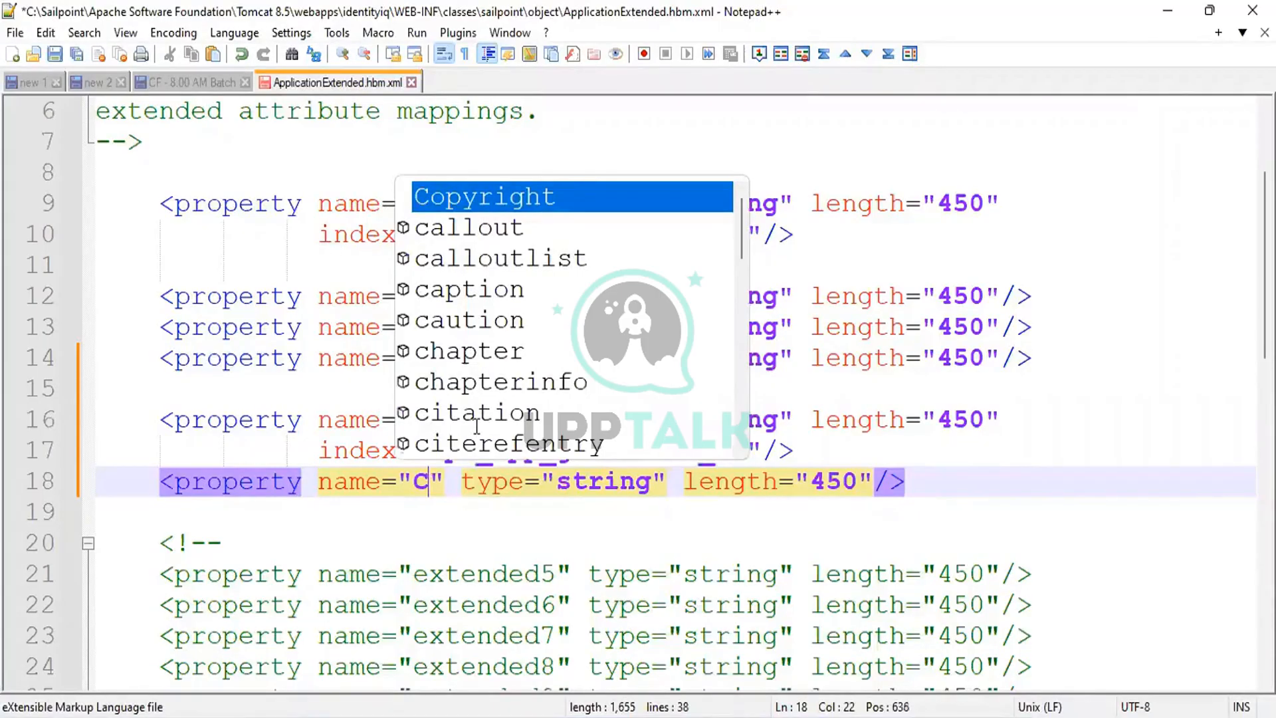
Finish naming the property CityName, save ApplicationExtended.hbm.xml, and switch to File Explorer.
text(ityName)
key(Down)
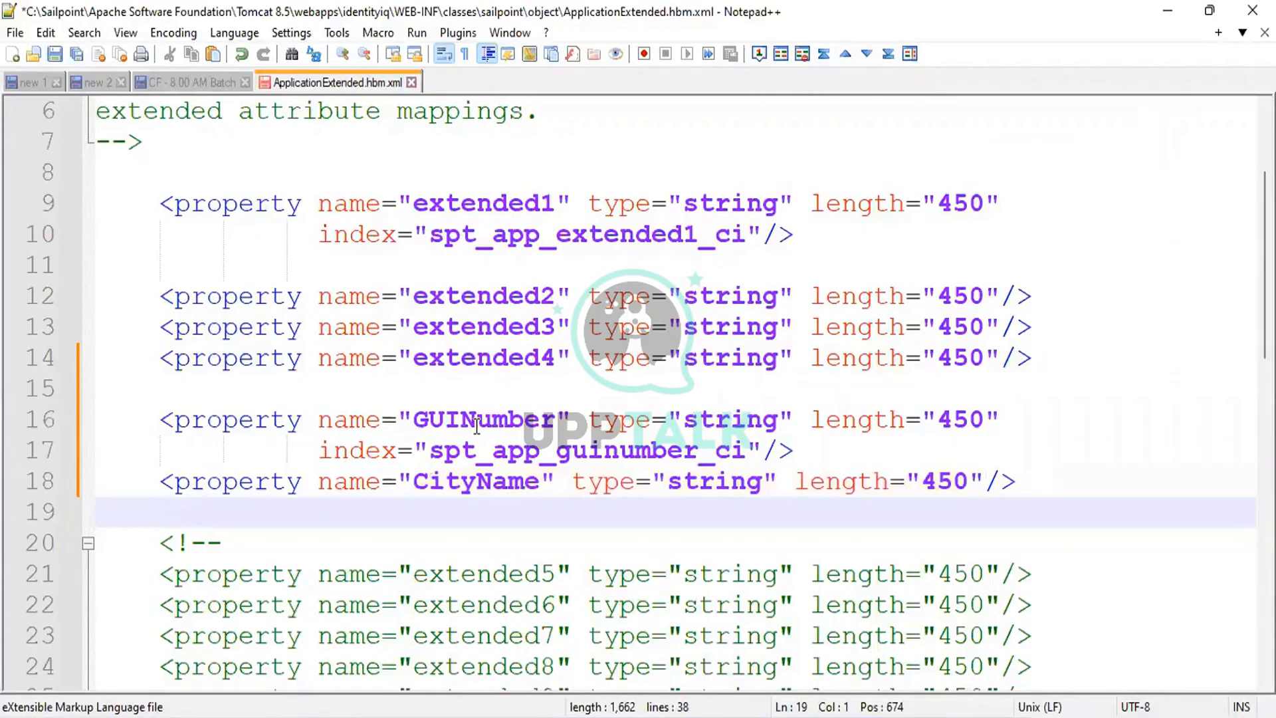
key(alt+f)
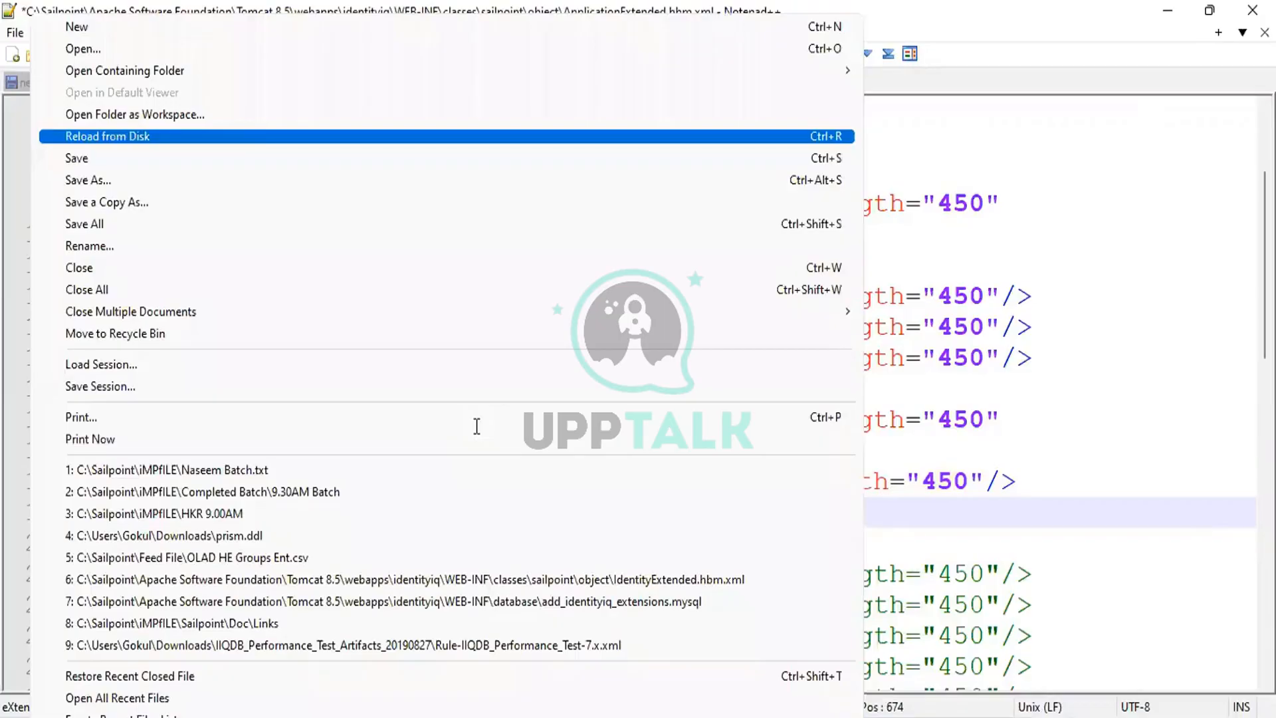
key(Down)
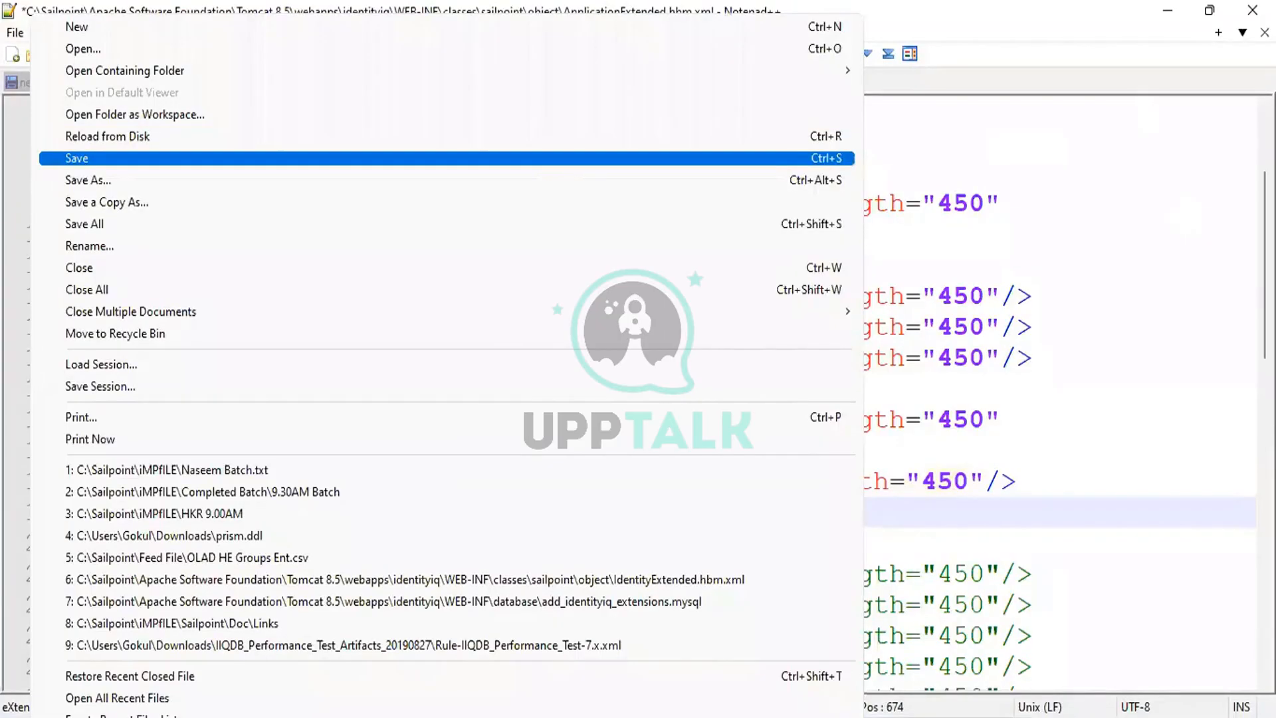
key(Return)
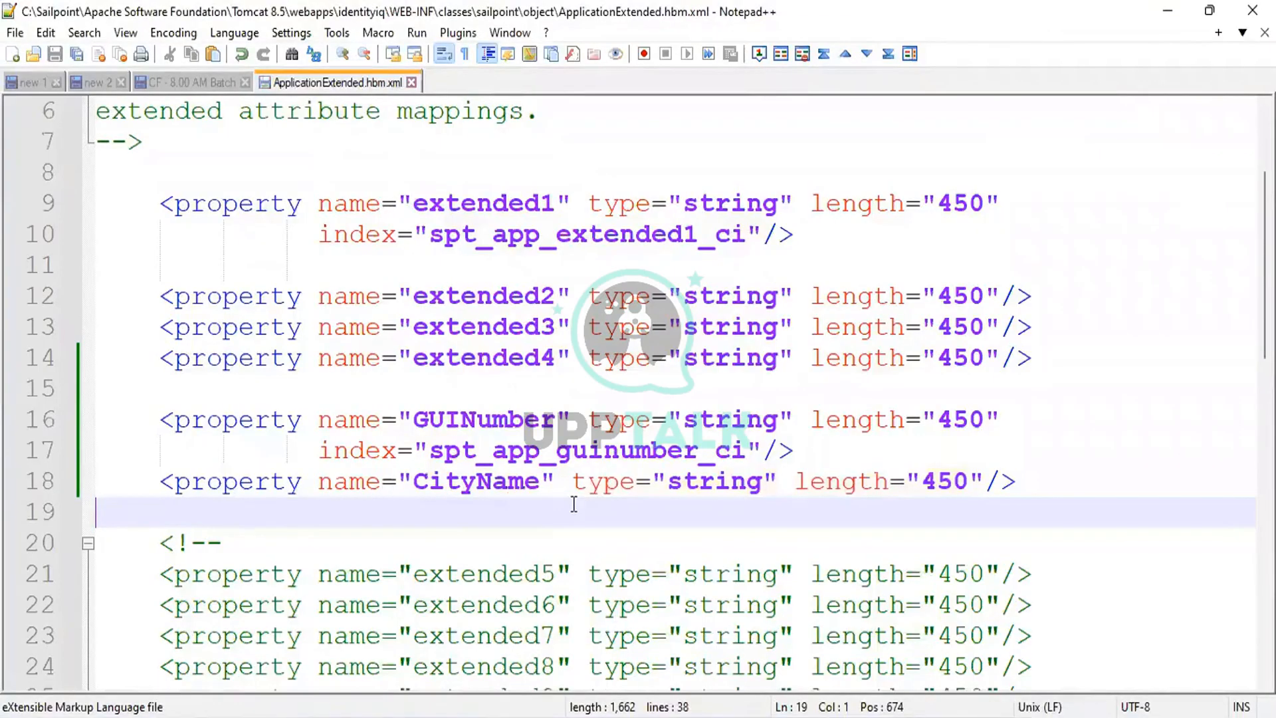
key(alt+Tab)
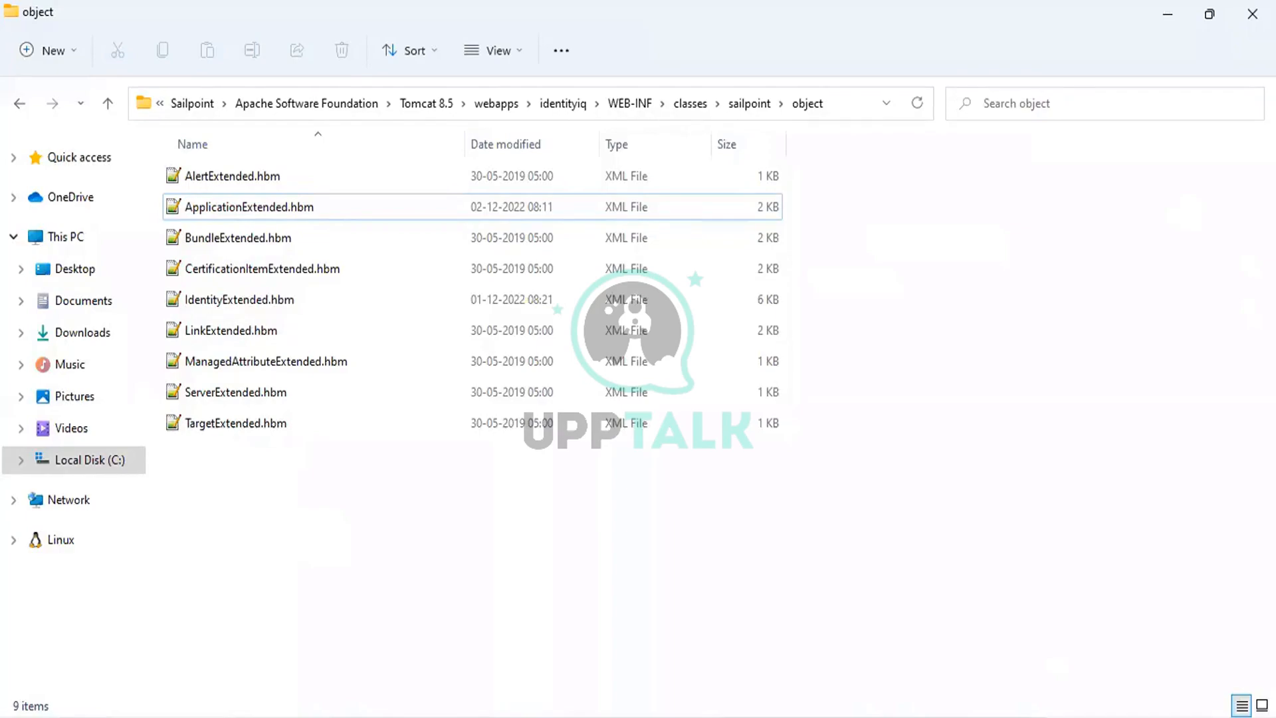
Open a Command Prompt in identityiq's WEB-INF\bin folder using cmd in the address bar.
key(Down)
key(Down)
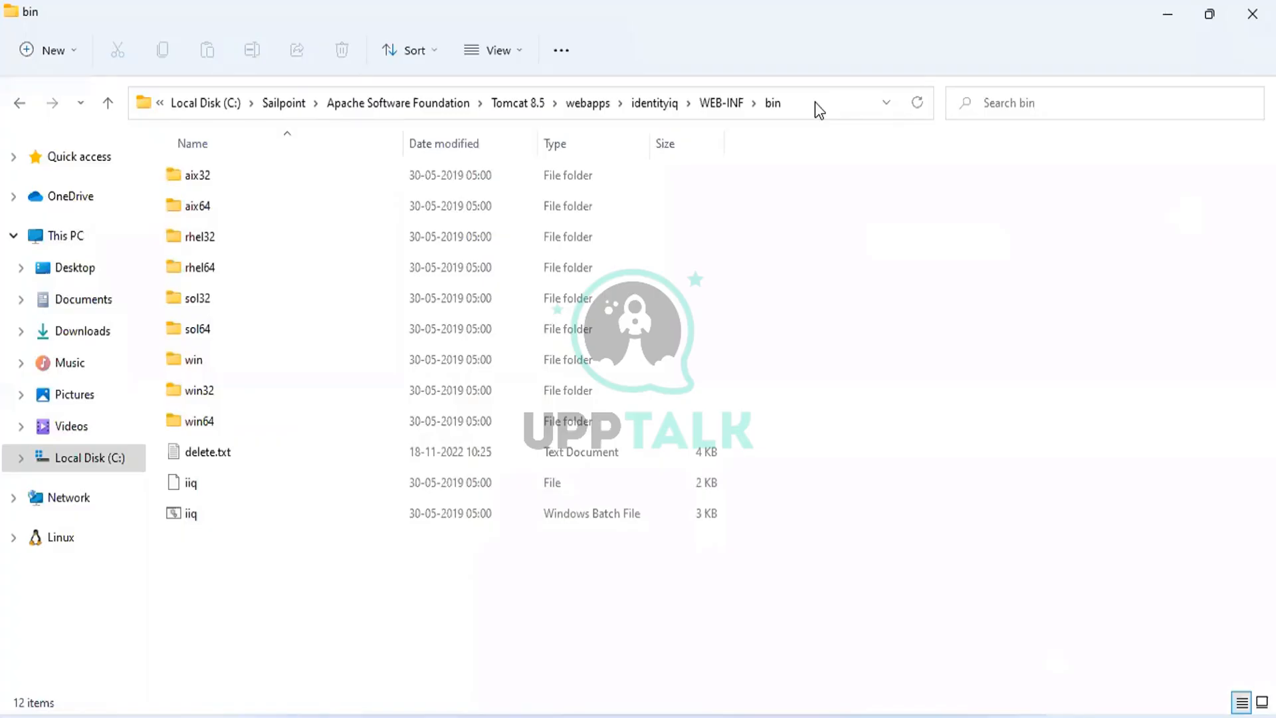
click(815, 102)
text(cmd)
key(Return)
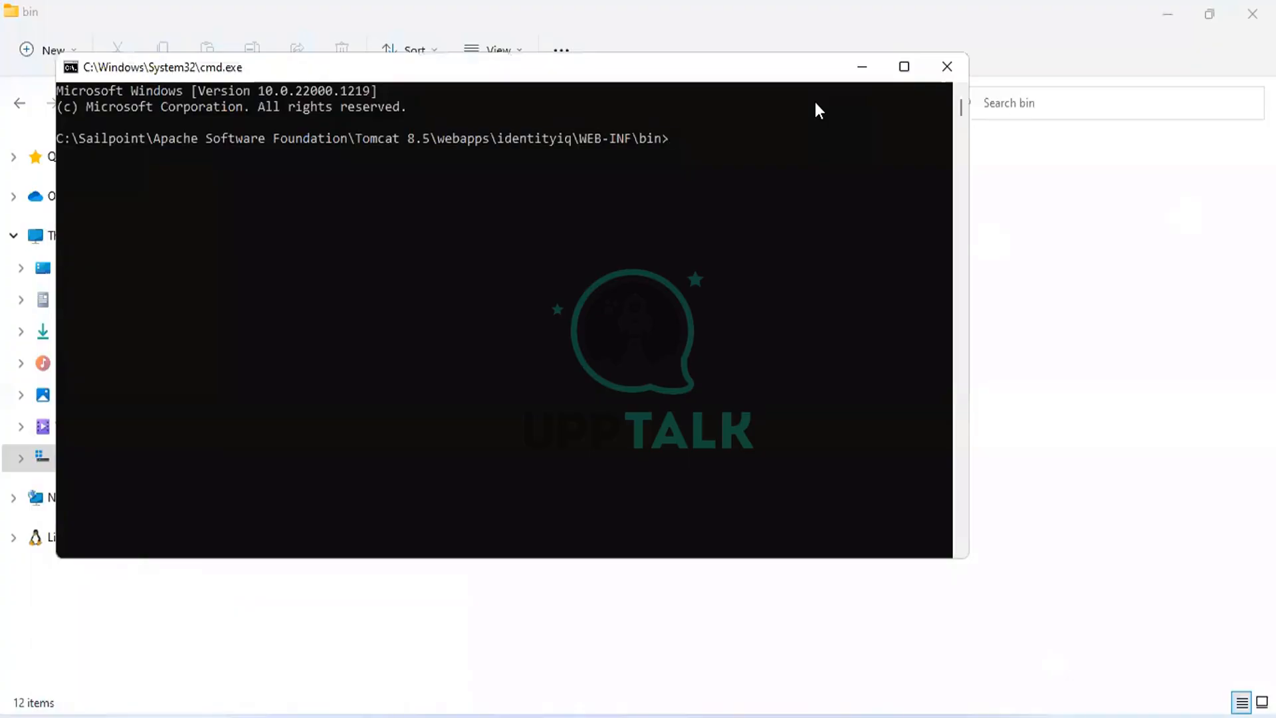
Run 'iiq extendedSchema' at the bin prompt to generate the extension scripts.
text(iiq extendedSchema)
key(Return)
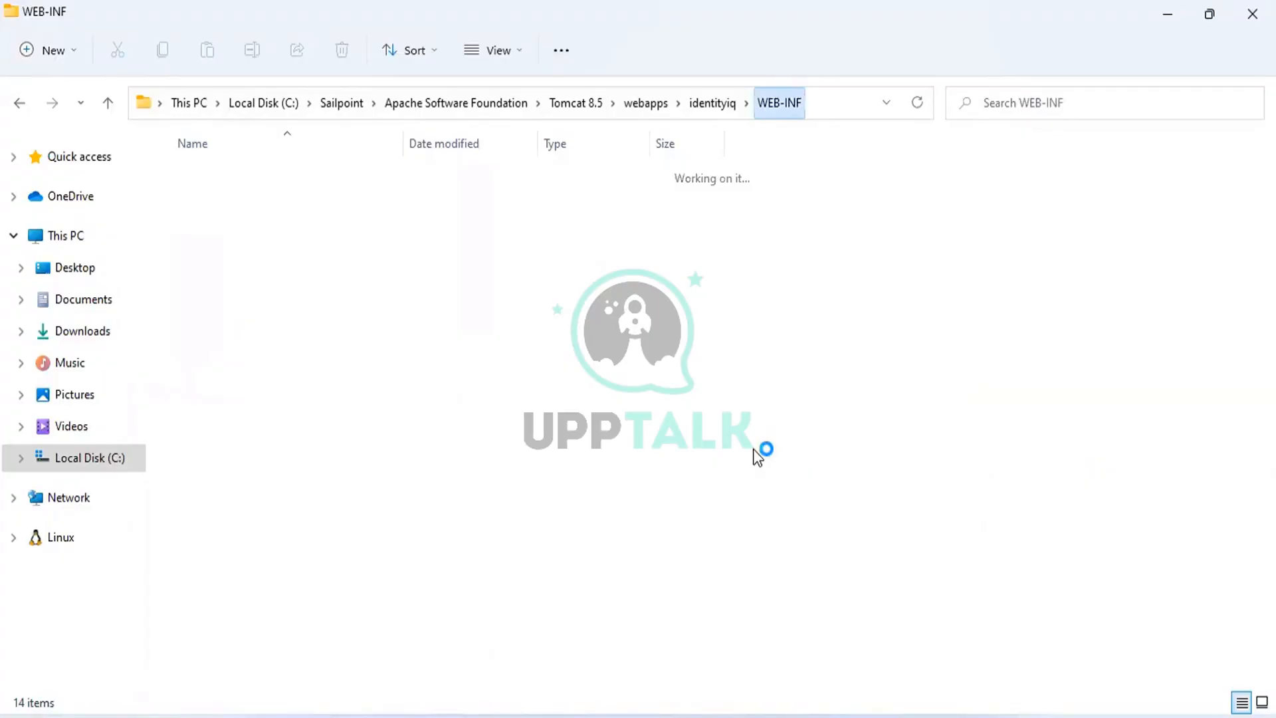
Open the database folder inside WEB-INF.
double_click(376, 429)
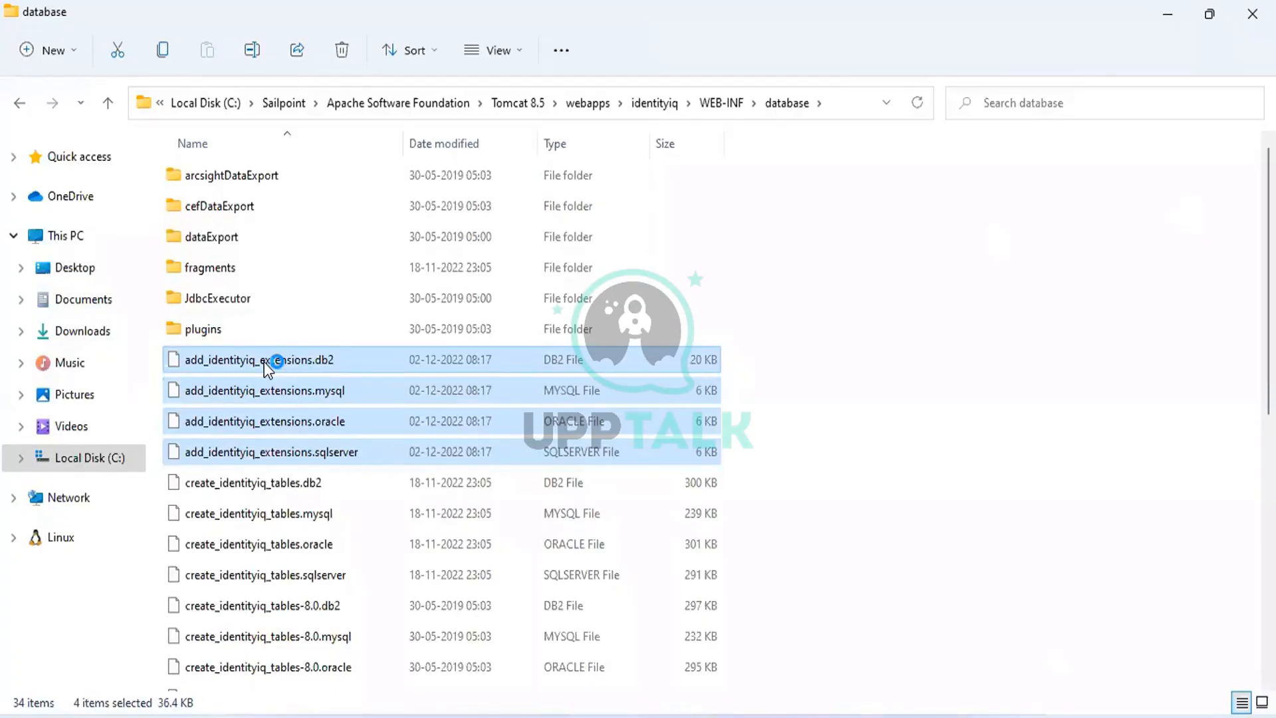
Open add_identityiq_extensions.mysql with Edit with Notepad++ from its context menu.
click(480, 390)
right_click(480, 391)
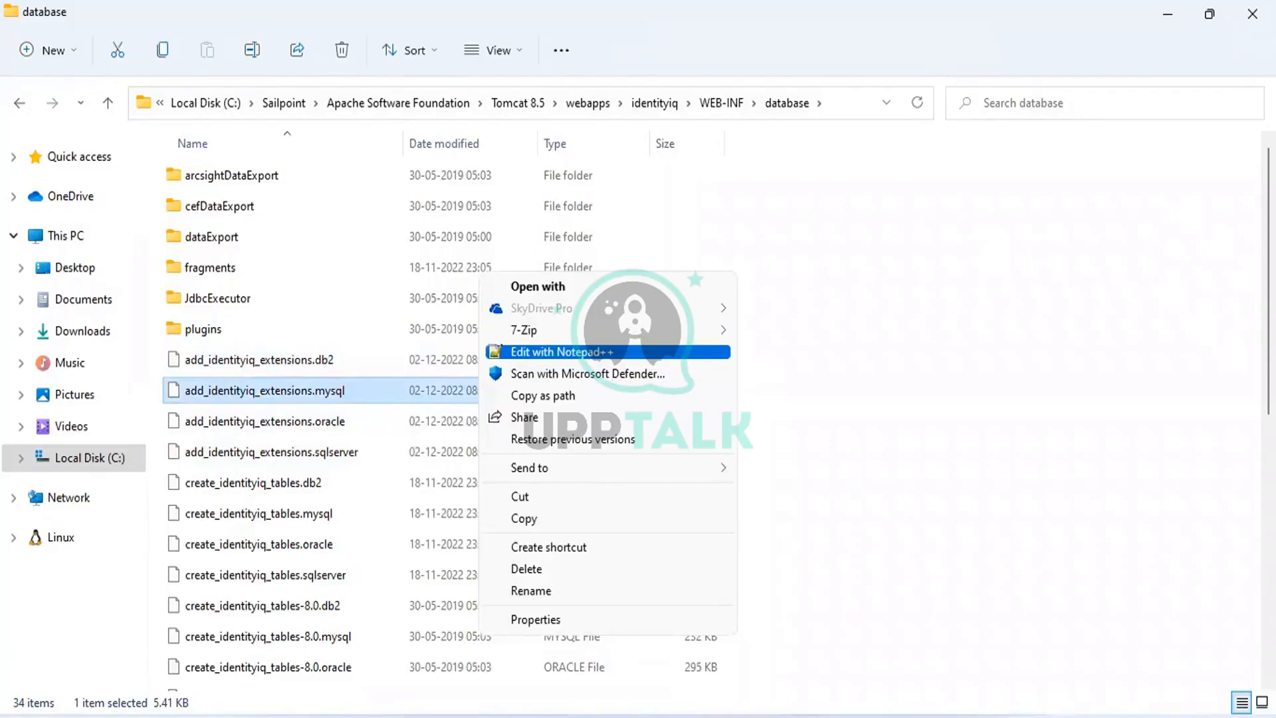
key(Return)
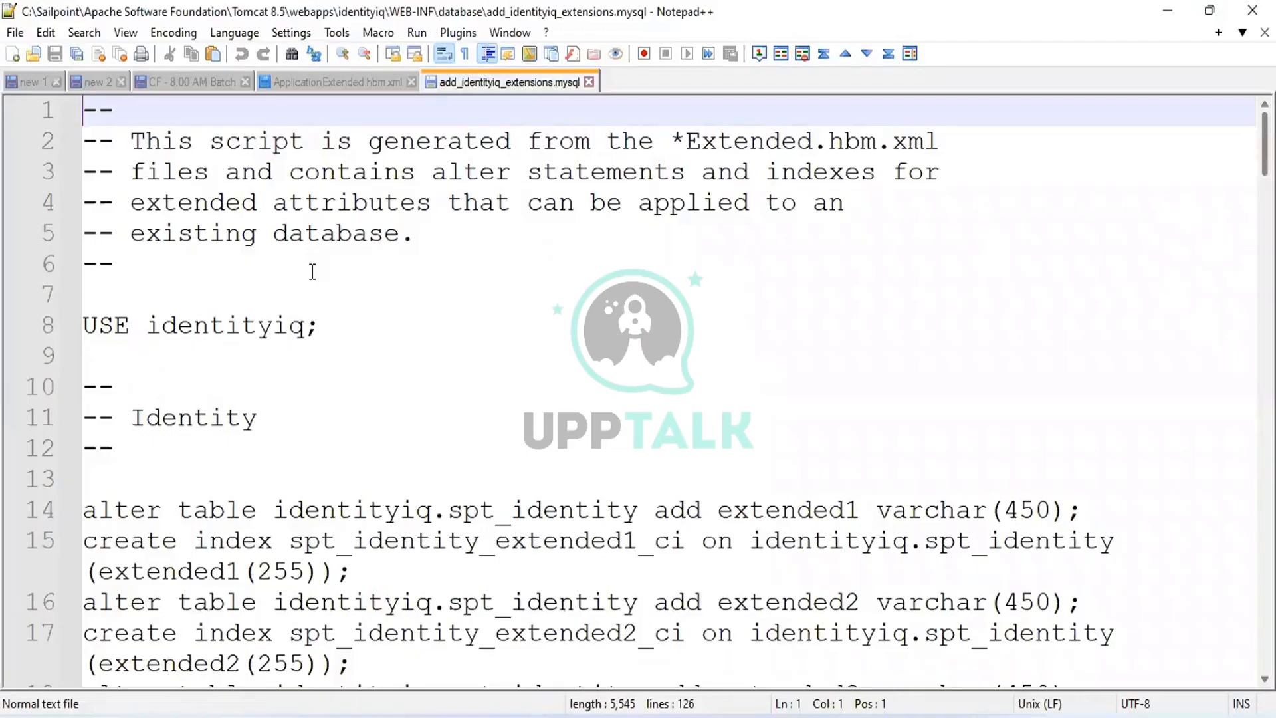
Scroll to the Application section and highlight the guinumber column on line 69.
scroll(1102, 497, down, 2)
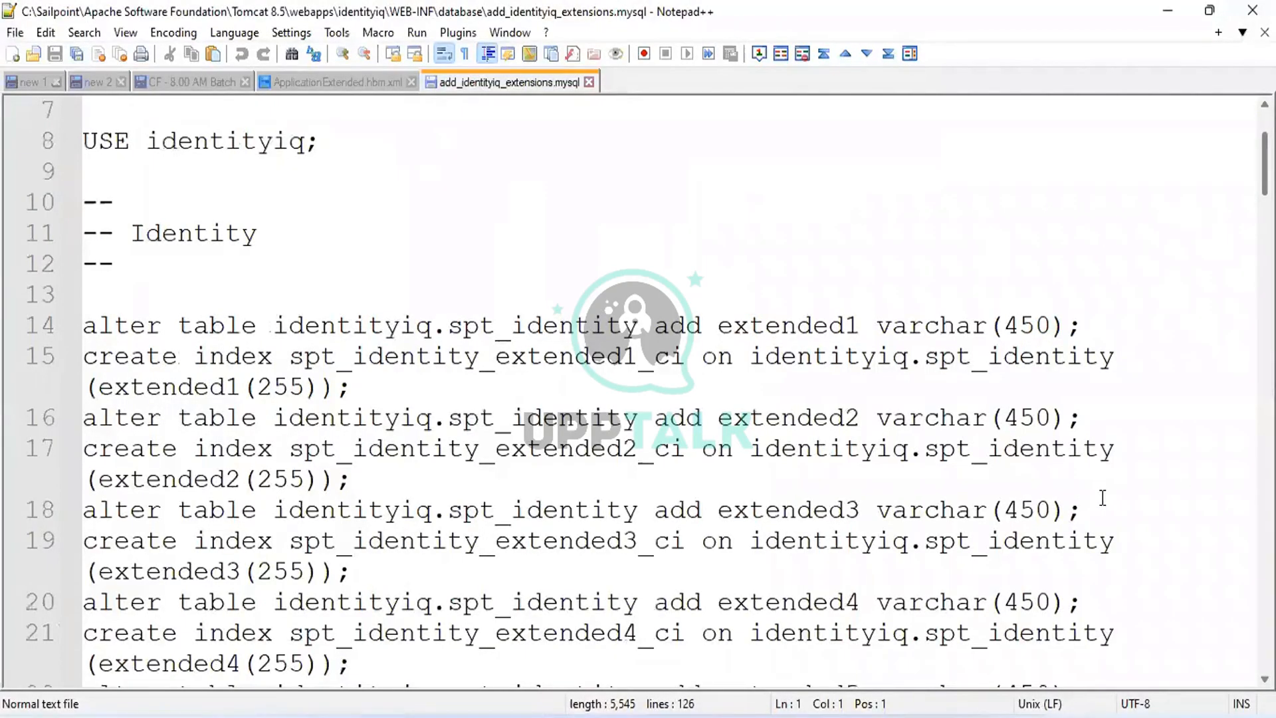
scroll(1103, 497, down, 13)
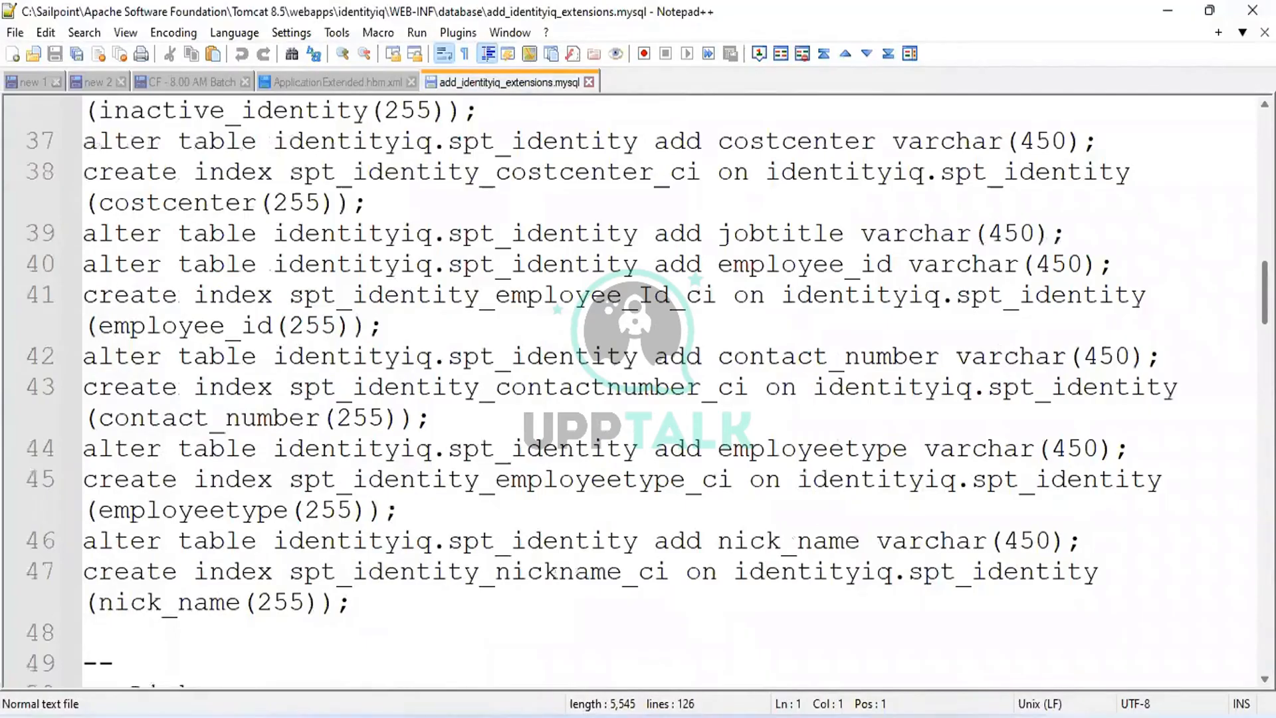
scroll(751, 366, down, 8)
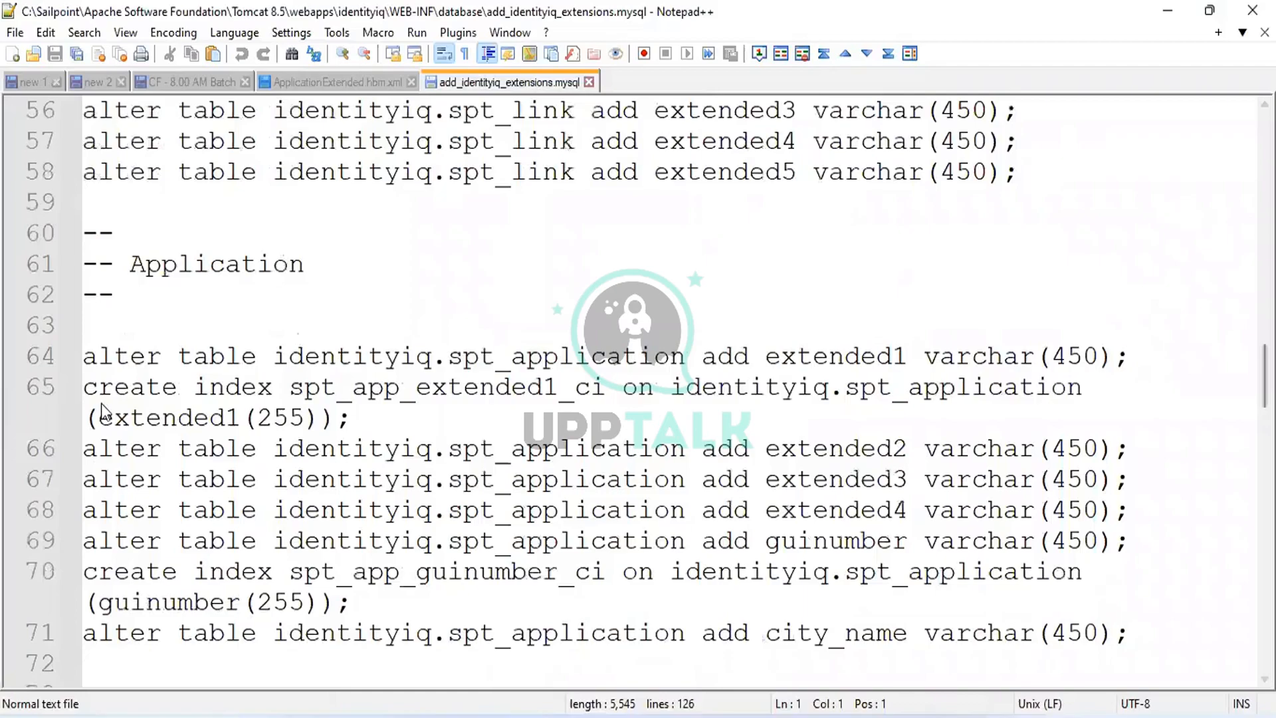
key(F3)
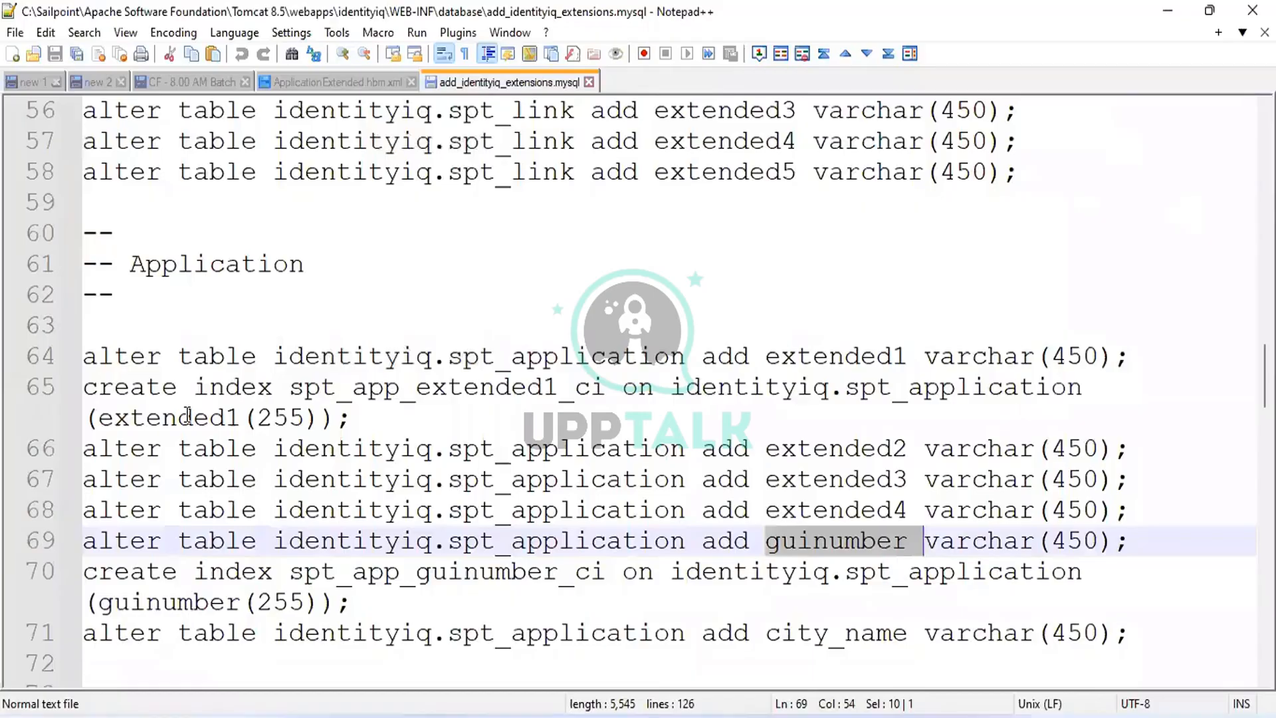
scroll(312, 540, down, 2)
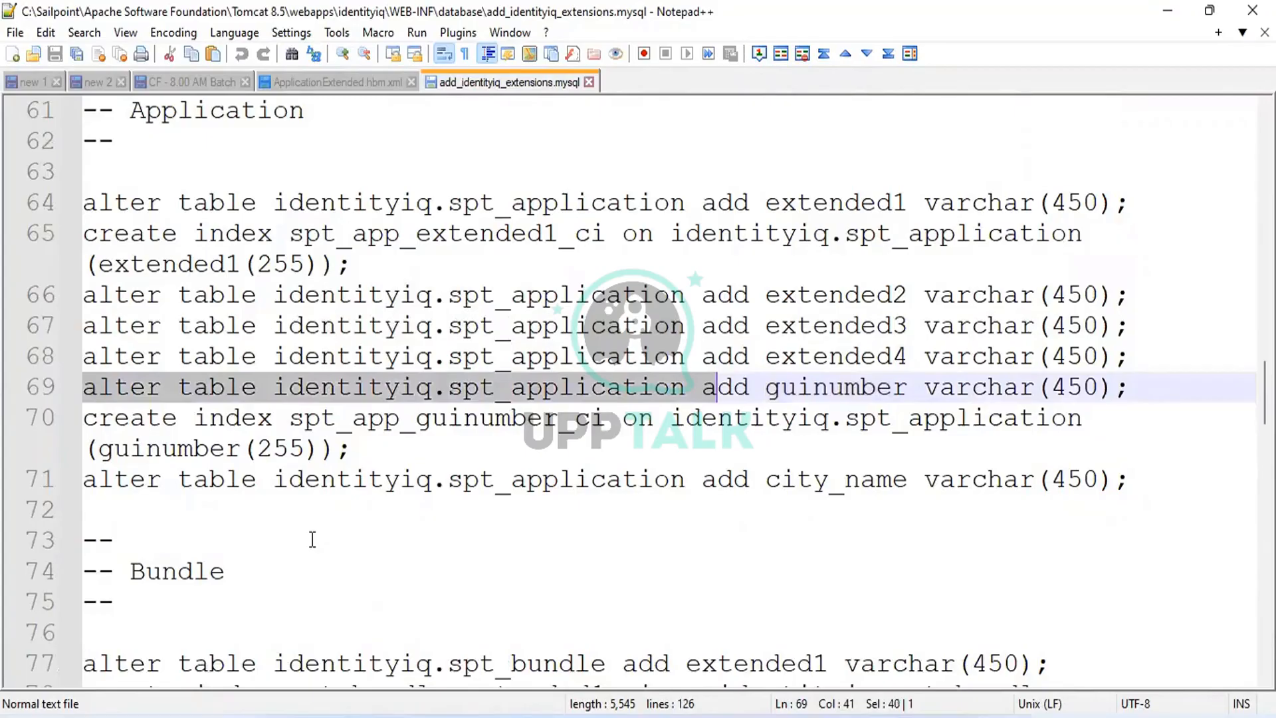
key(Down)
key(End)
key(shift+Home)
key(shift+Right)
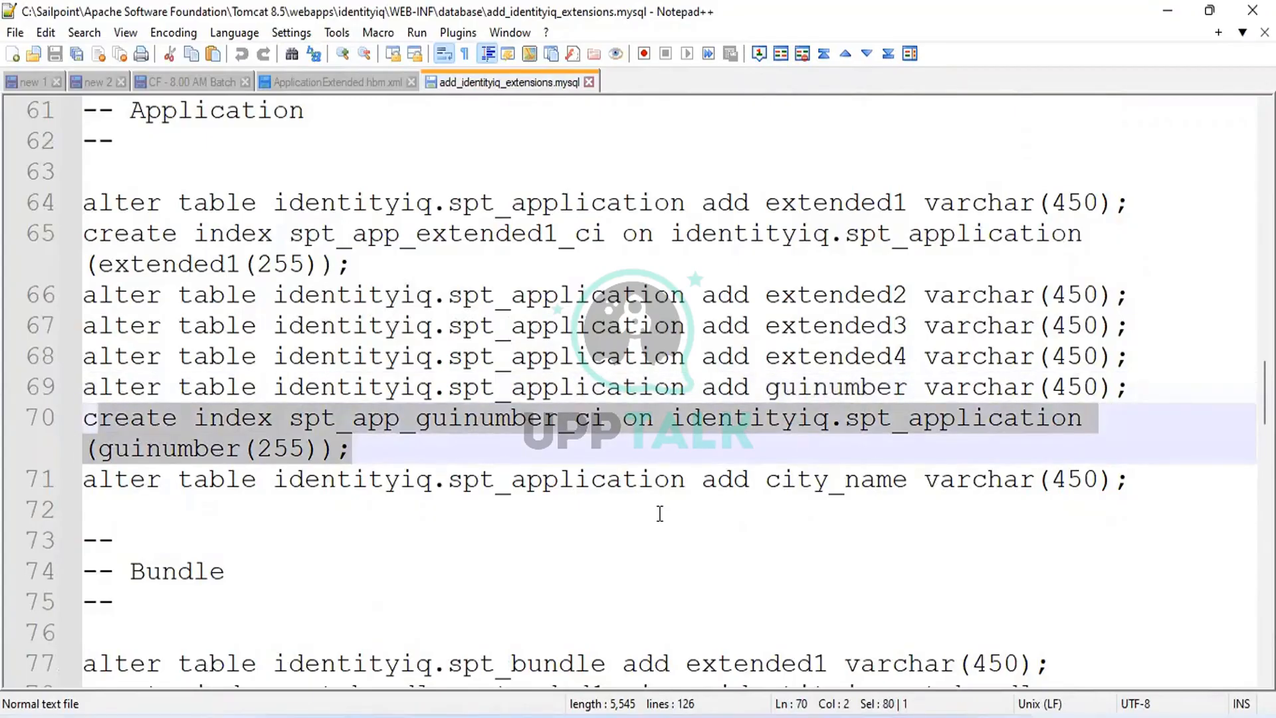
key(ctrl+Right)
key(ctrl+Right)
key(Left)
key(ctrl+shift+Left)
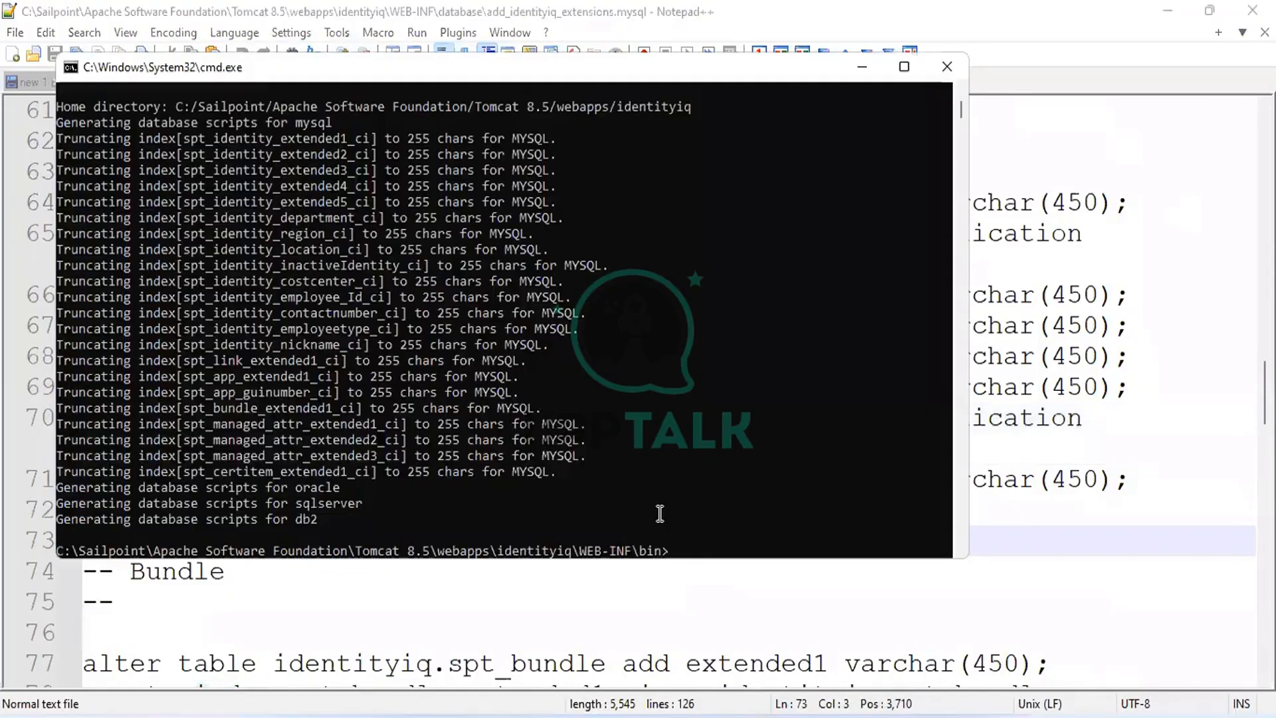
Move from bin up to WEB-INF and into the database folder with cd.. and cd database.
text(cd..)
key(Return)
text(cd)
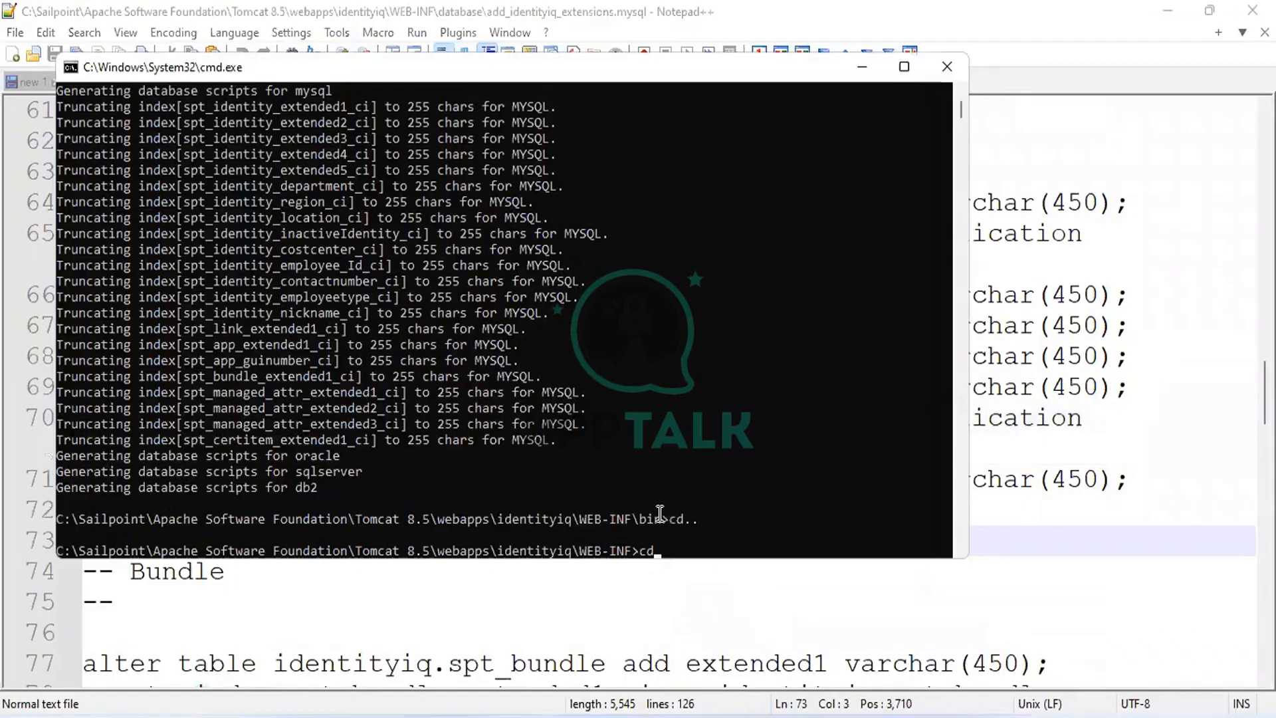
text( database)
key(Return)
Sign in to the MySQL monitor as root with mysql -u root -p and the password.
text(mysql -u root -p)
key(Return)
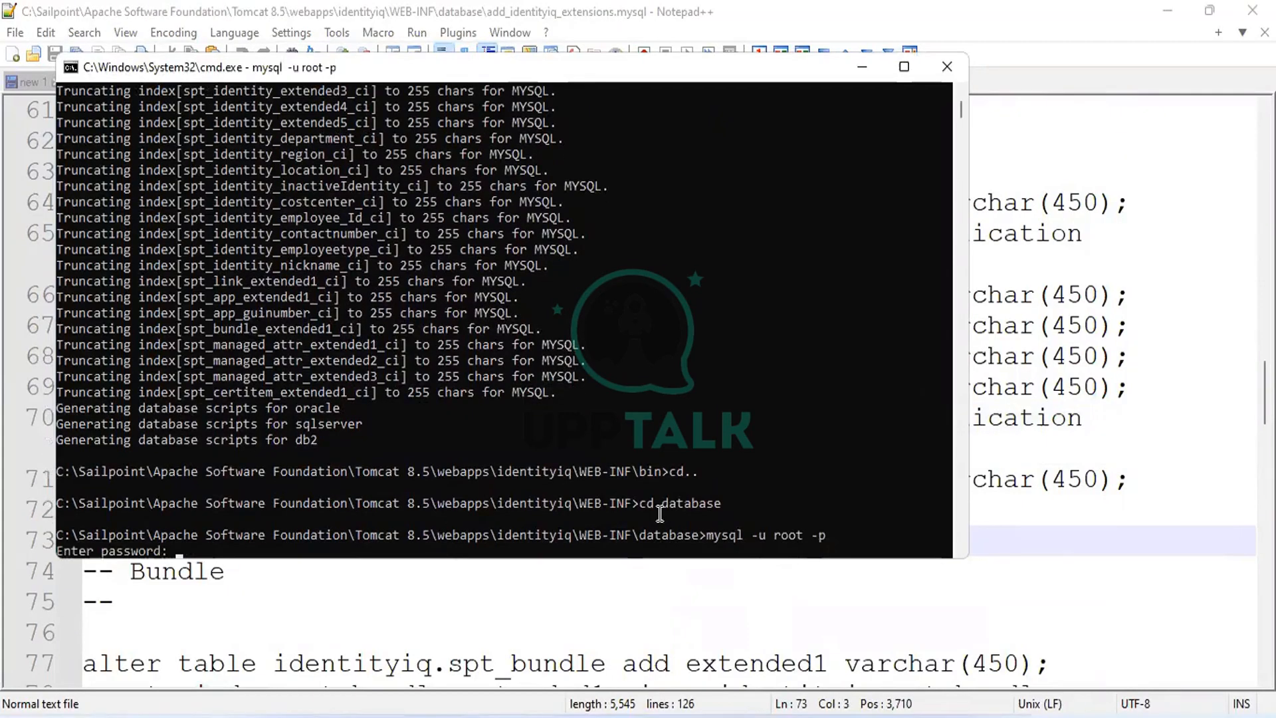
text(****)
key(Return)
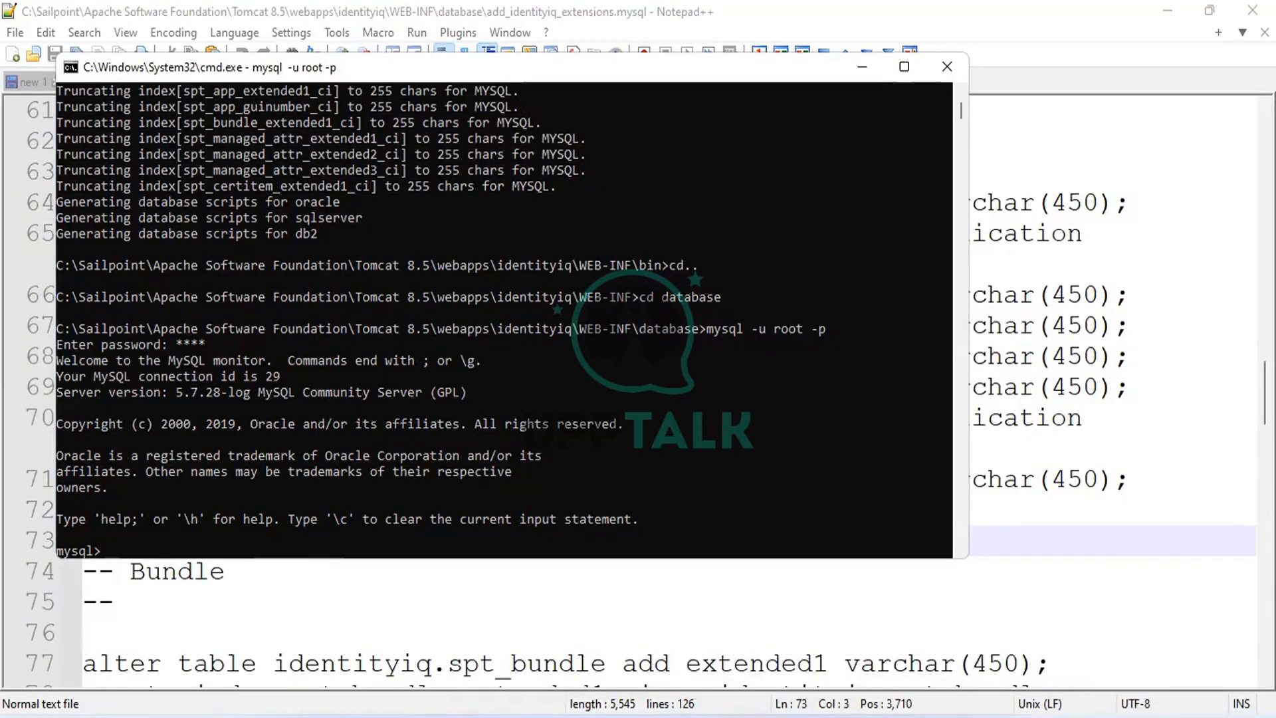
Type source at the MySQL prompt and make the mysql script's name editable in Explorer.
text(source)
key(alt+Tab)
key(F2)
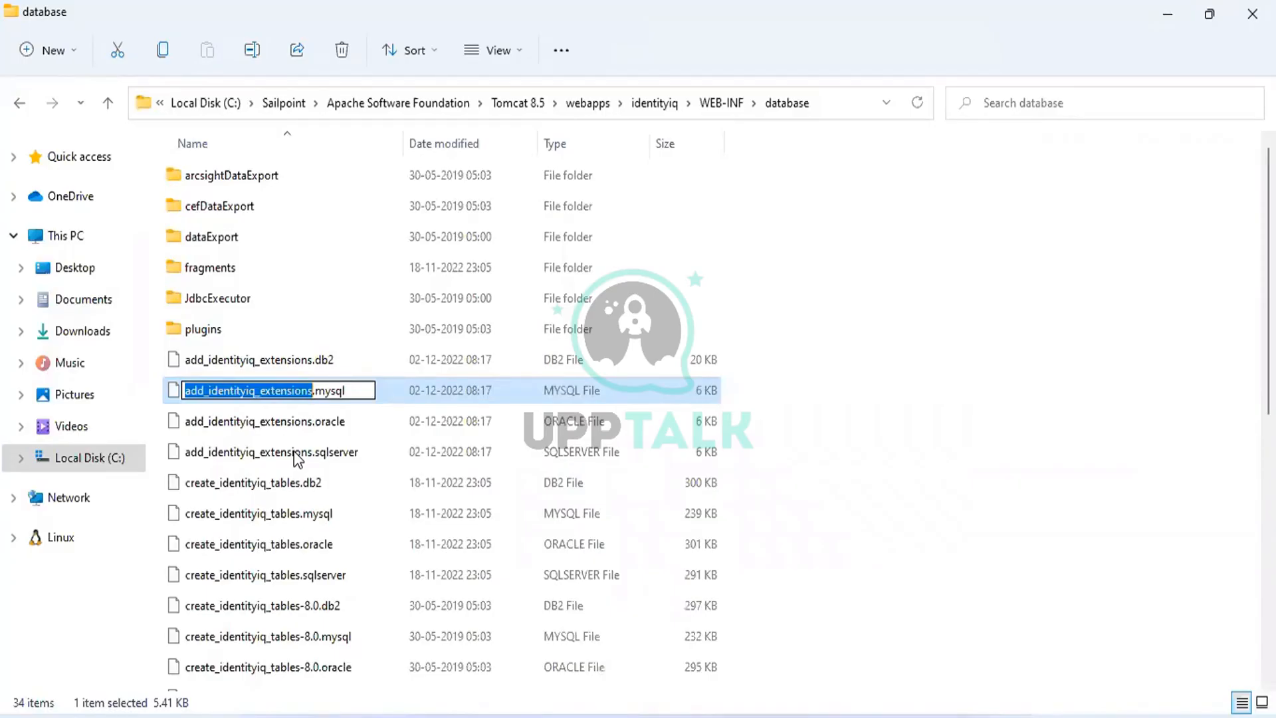
Copy the name add_identityiq_extensions.mysql and paste it after source at the MySQL prompt.
key(ctrl+a)
key(ctrl+c)
key(Escape)
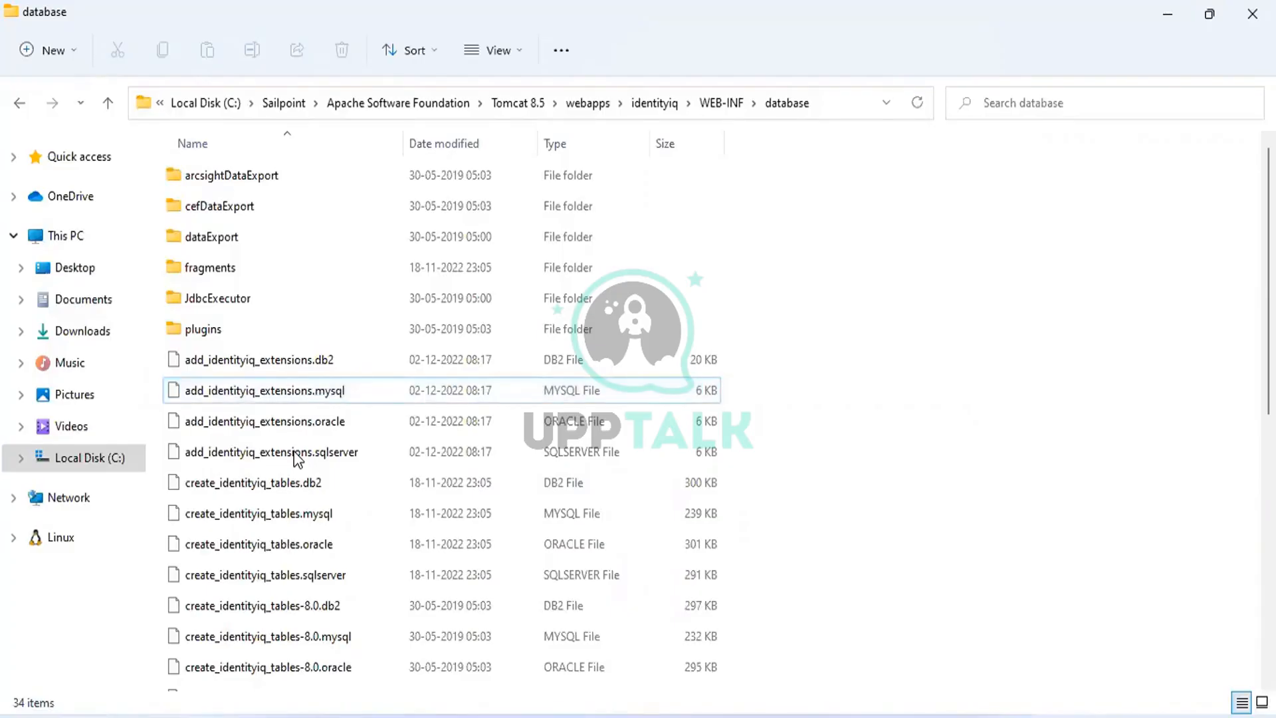
key(alt+Tab)
key(ctrl+v)
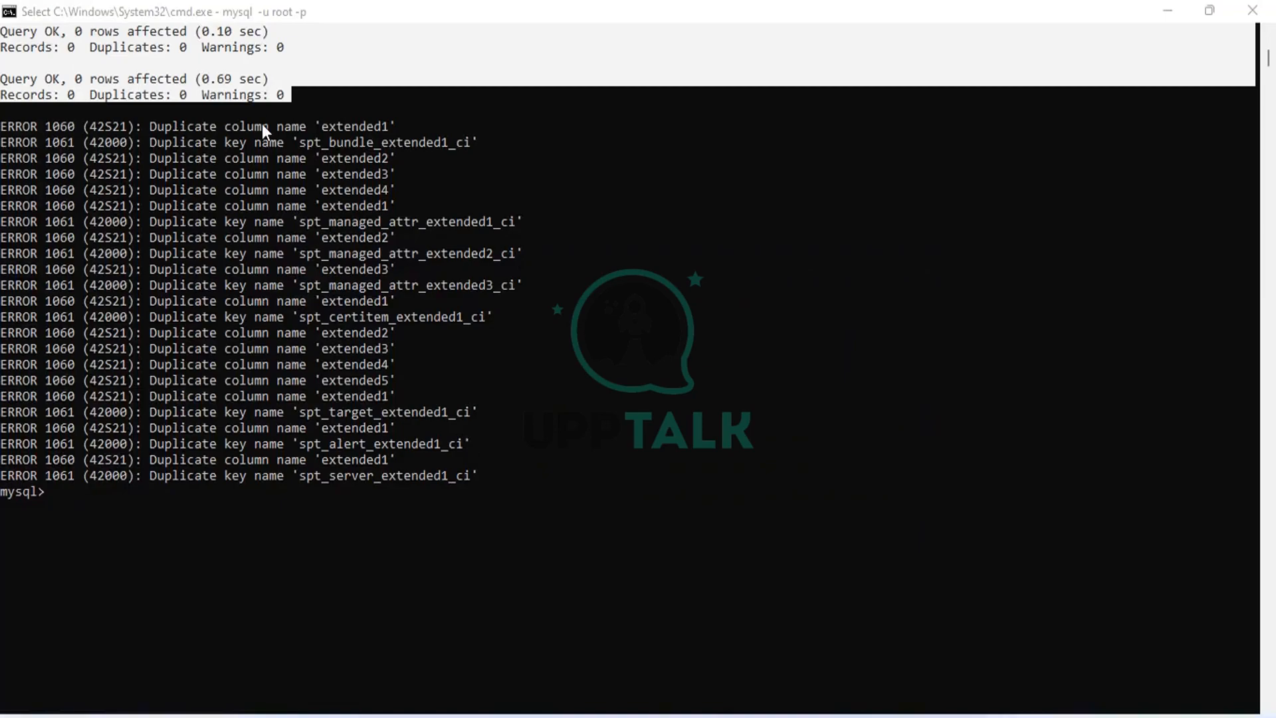
Select the first query result lines in the MySQL script output for review.
click(273, 114)
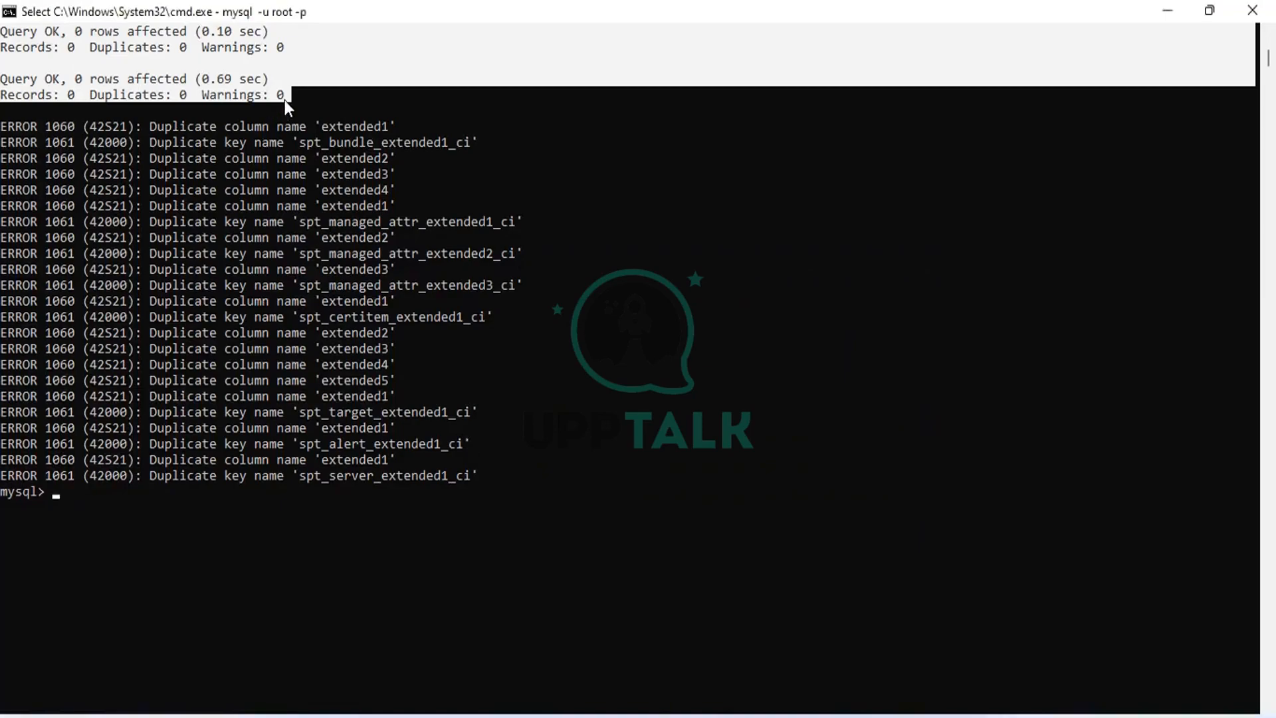
click(284, 99)
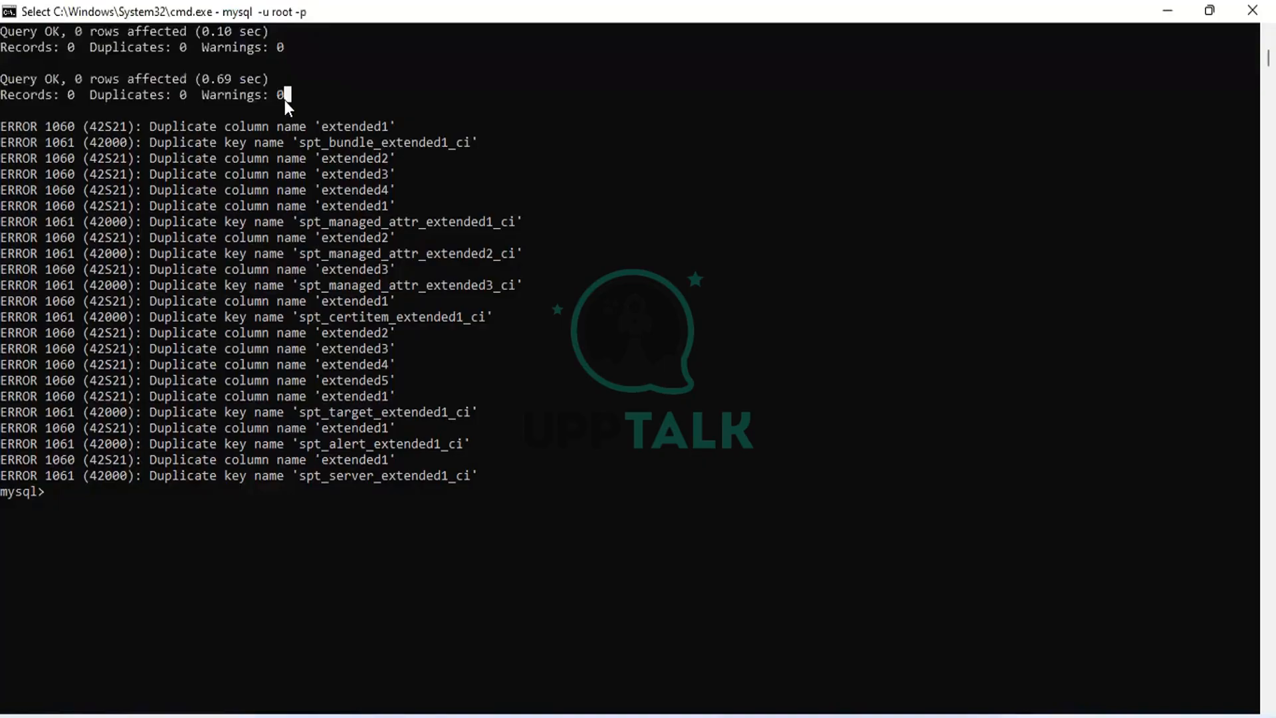
drag(285, 94, 40, 30)
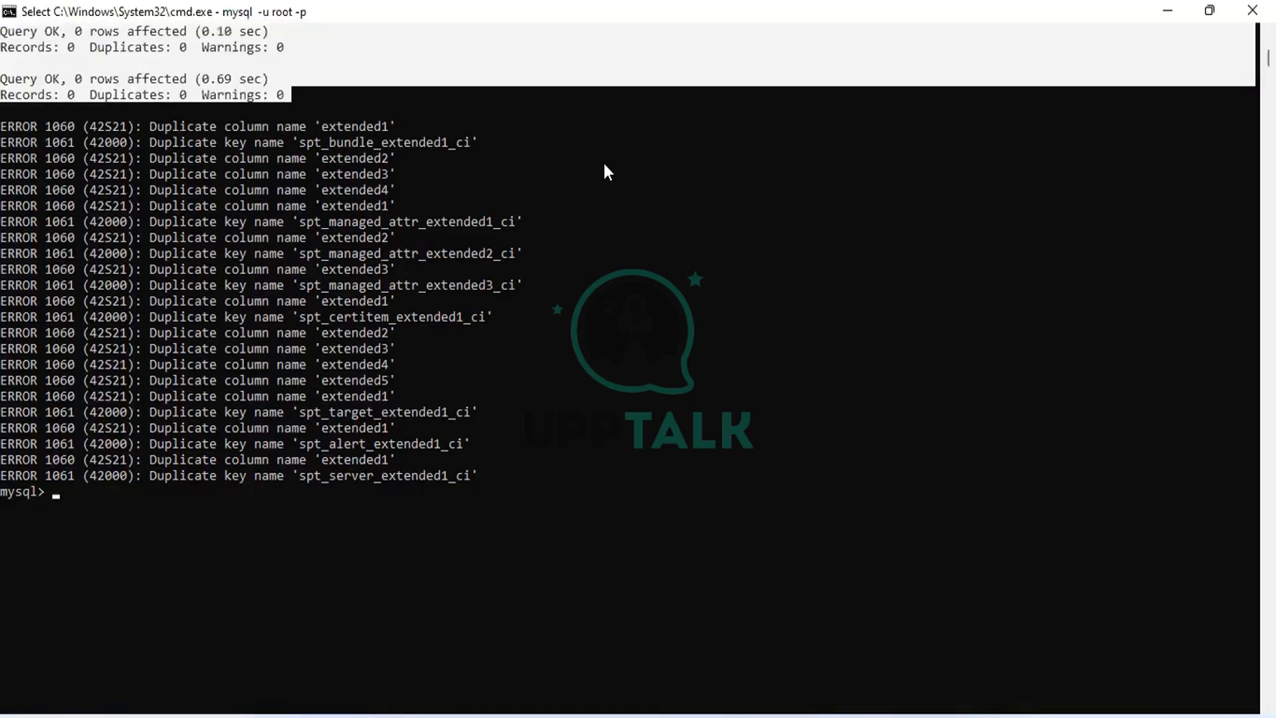